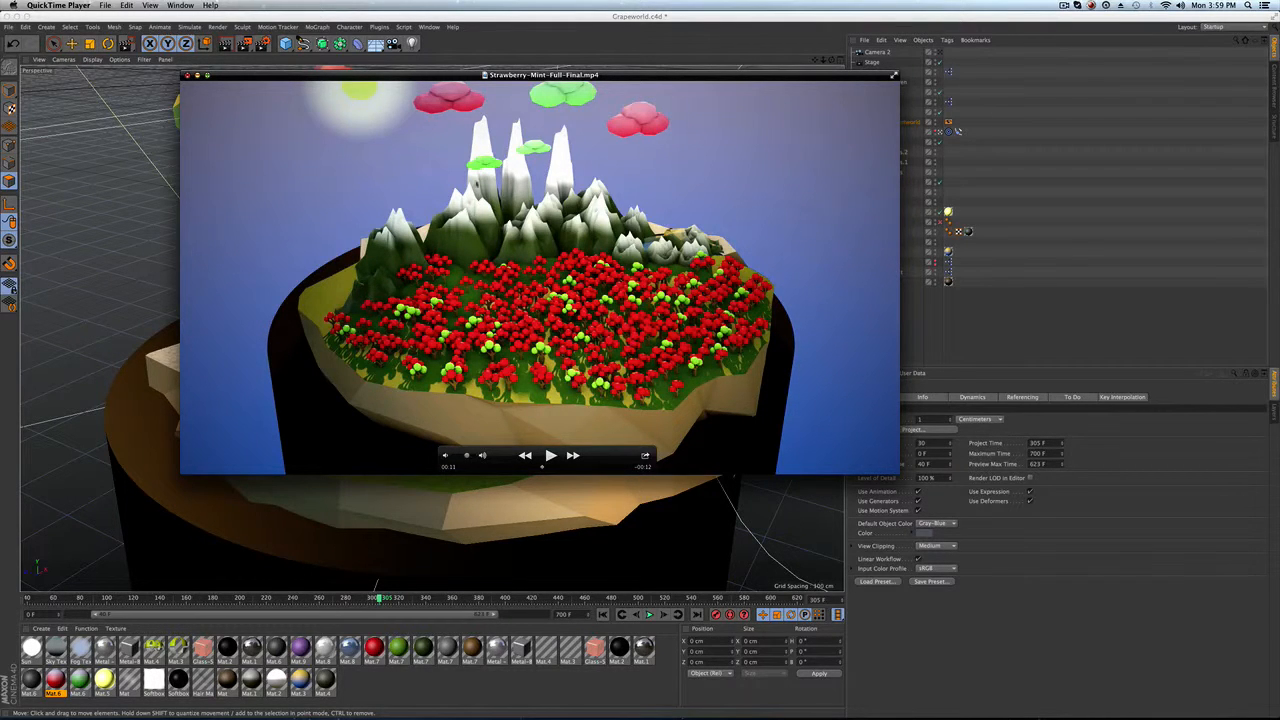
Step: Scrub through the Strawberry-Mint-Full-Final.mp4 preview and close the player window
left_click_drag(542, 468, 549, 466)
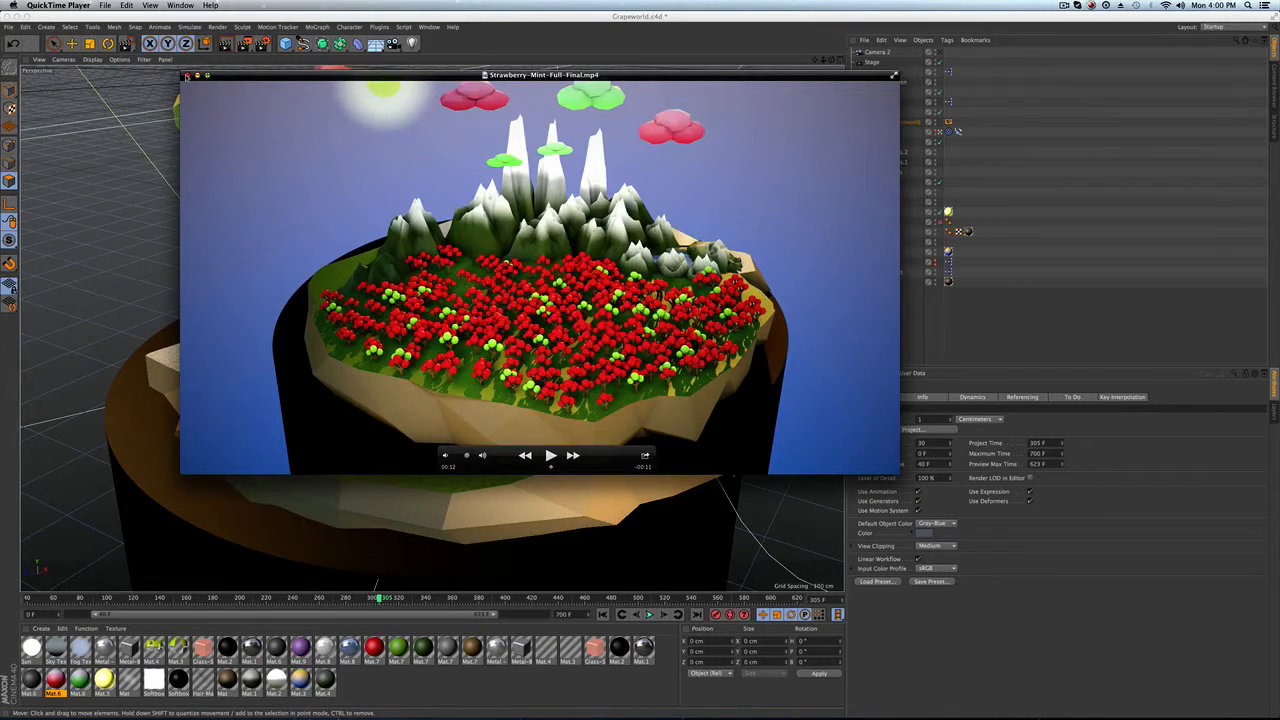
left_click(186, 75)
Step: Open the Mountainsonly.c4d project from the recent files list
left_click(9, 27)
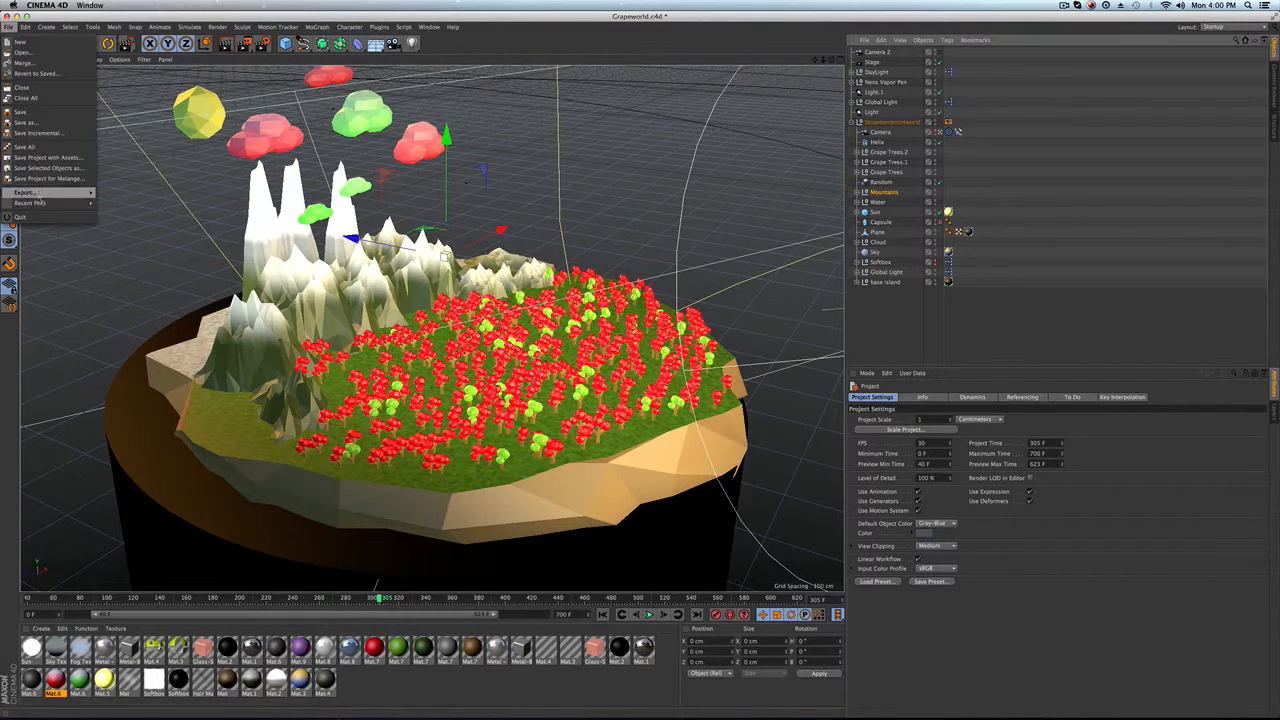
mouse_move(50, 203)
left_click(189, 203)
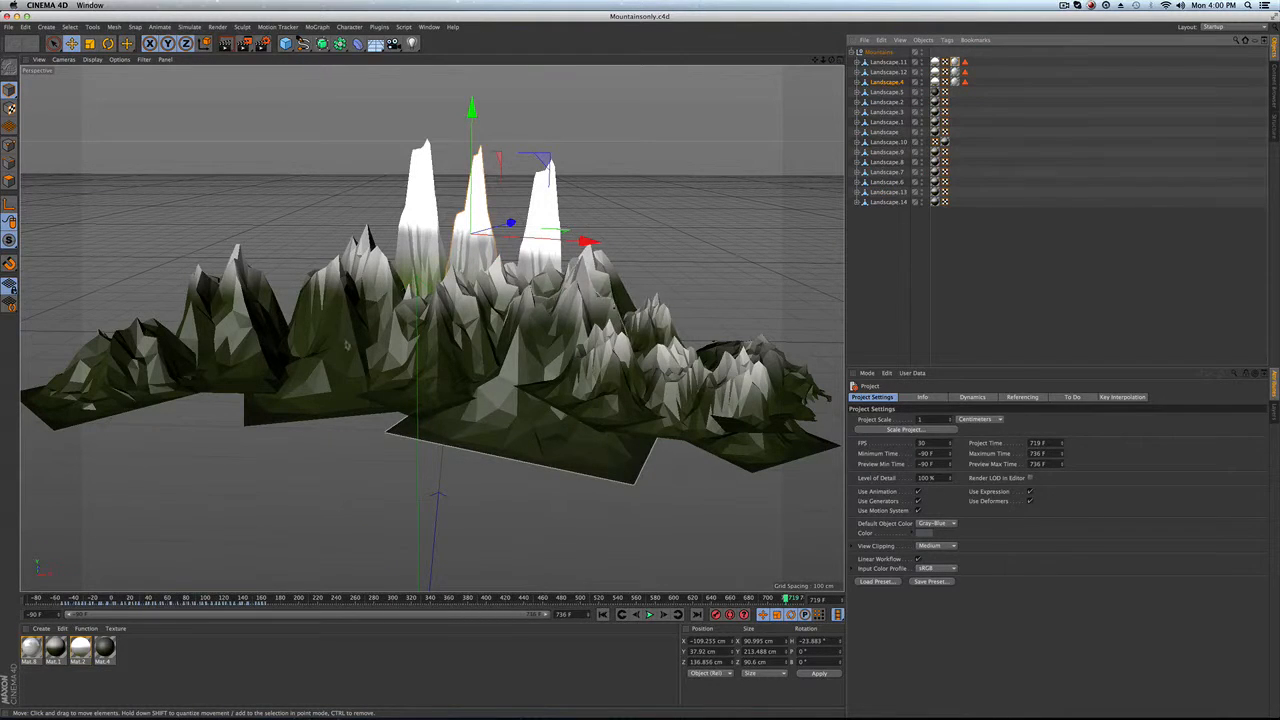
Step: Expand Landscape.11 and inspect the Reduction Strength setting of its Polygon Reduction object
left_click(874, 242)
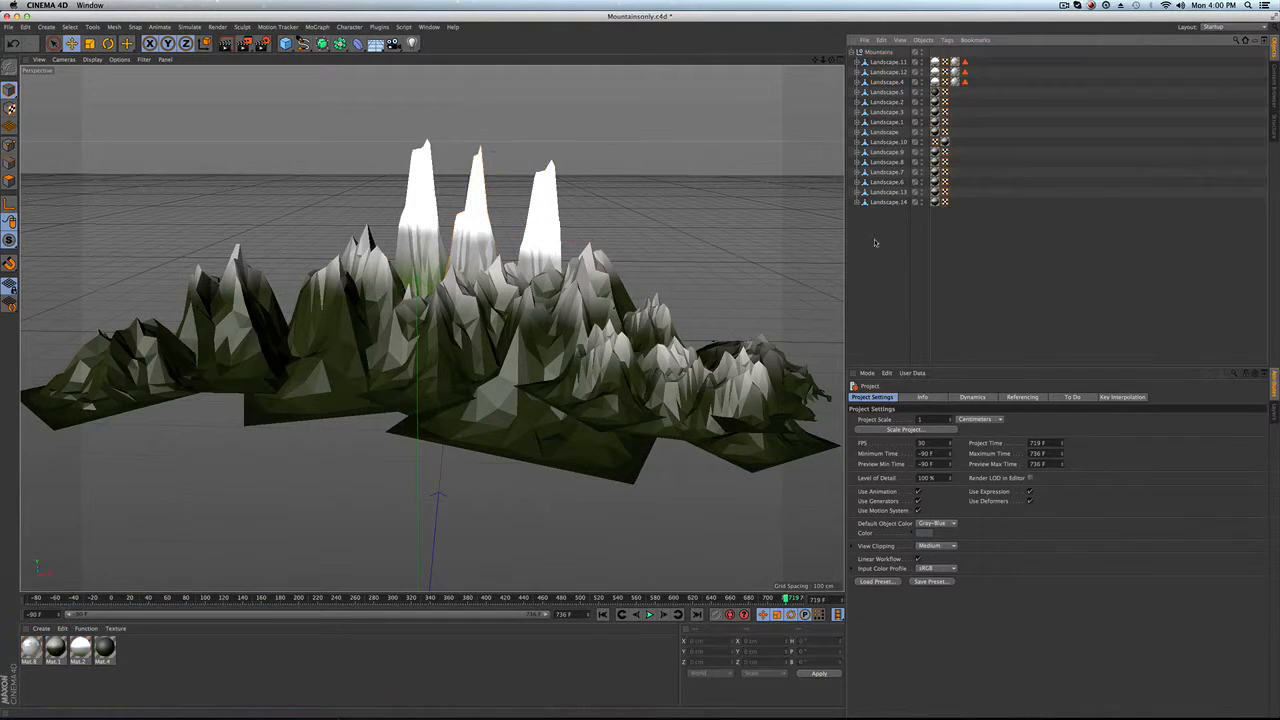
left_click(877, 63)
left_click(858, 62)
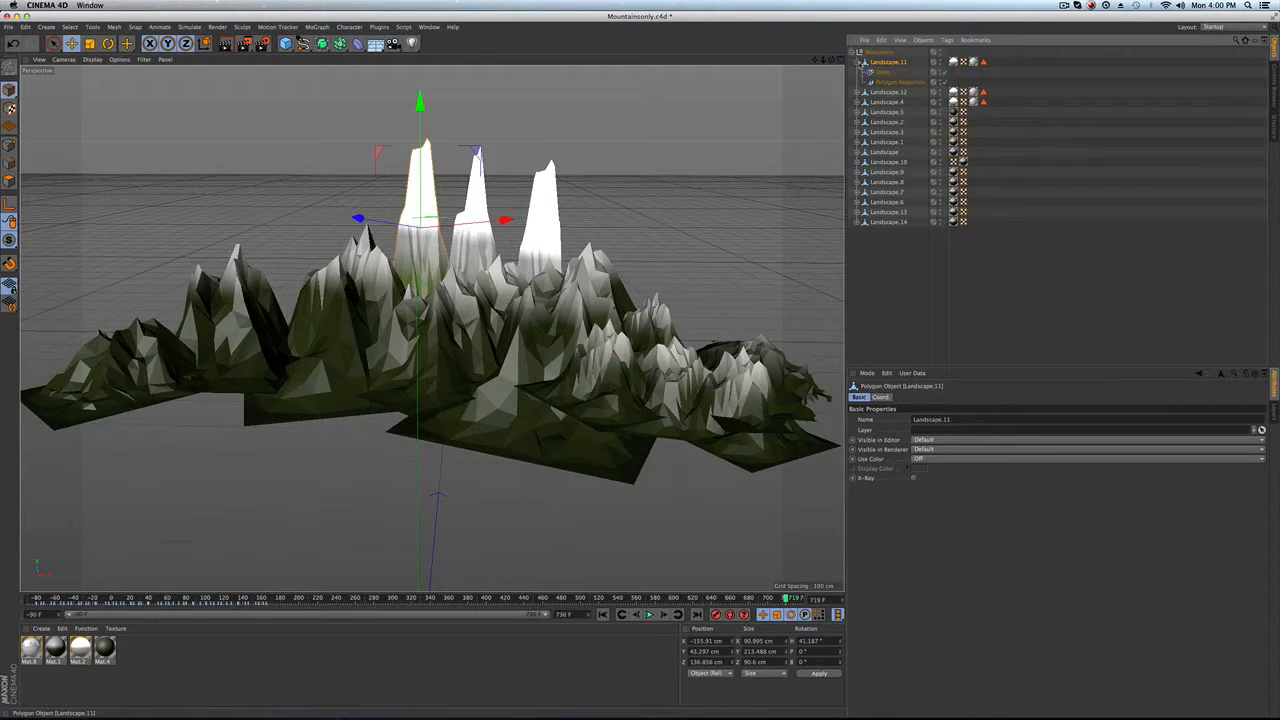
left_click(858, 62)
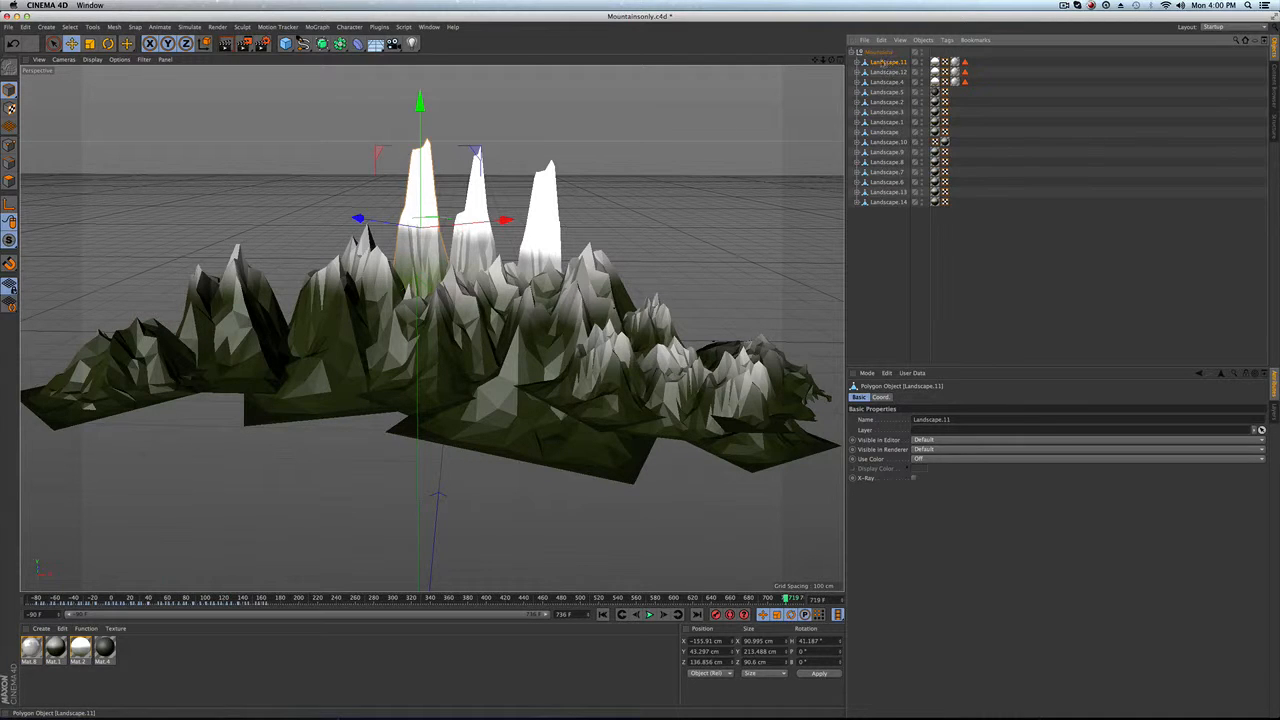
left_click(858, 62)
left_click(890, 82)
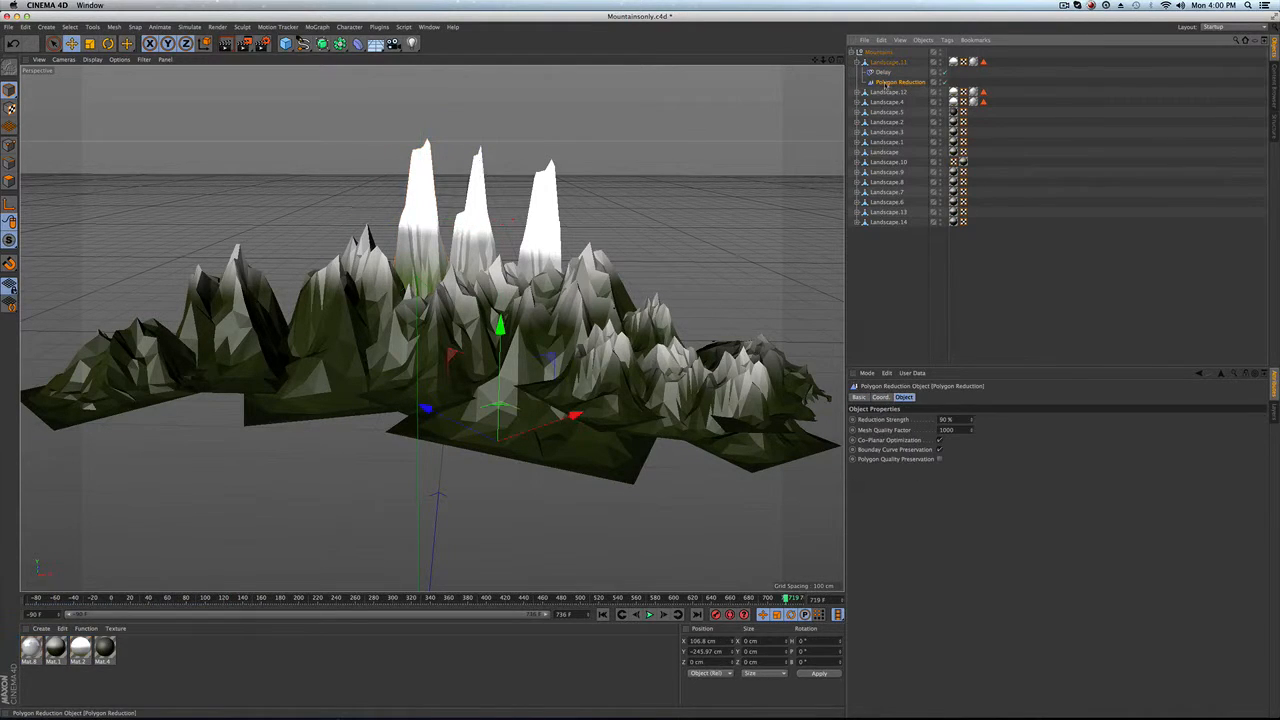
left_click(971, 425)
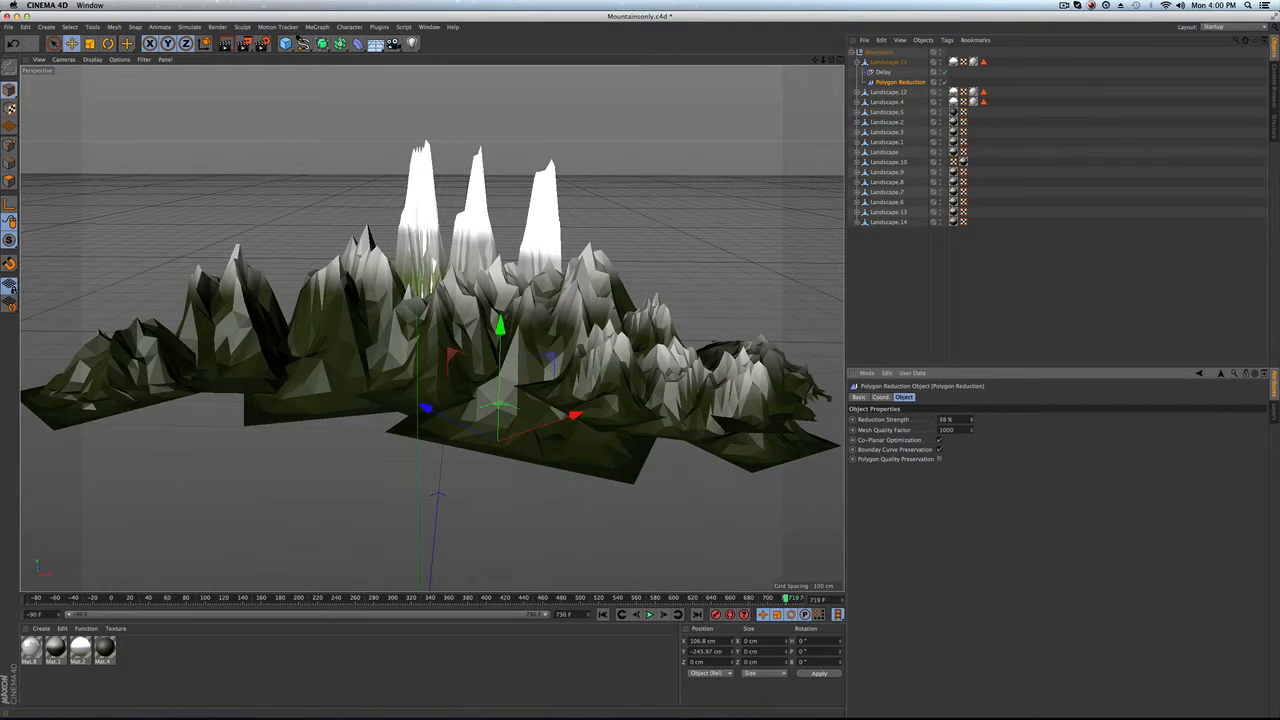
left_click_drag(971, 420, 971, 398)
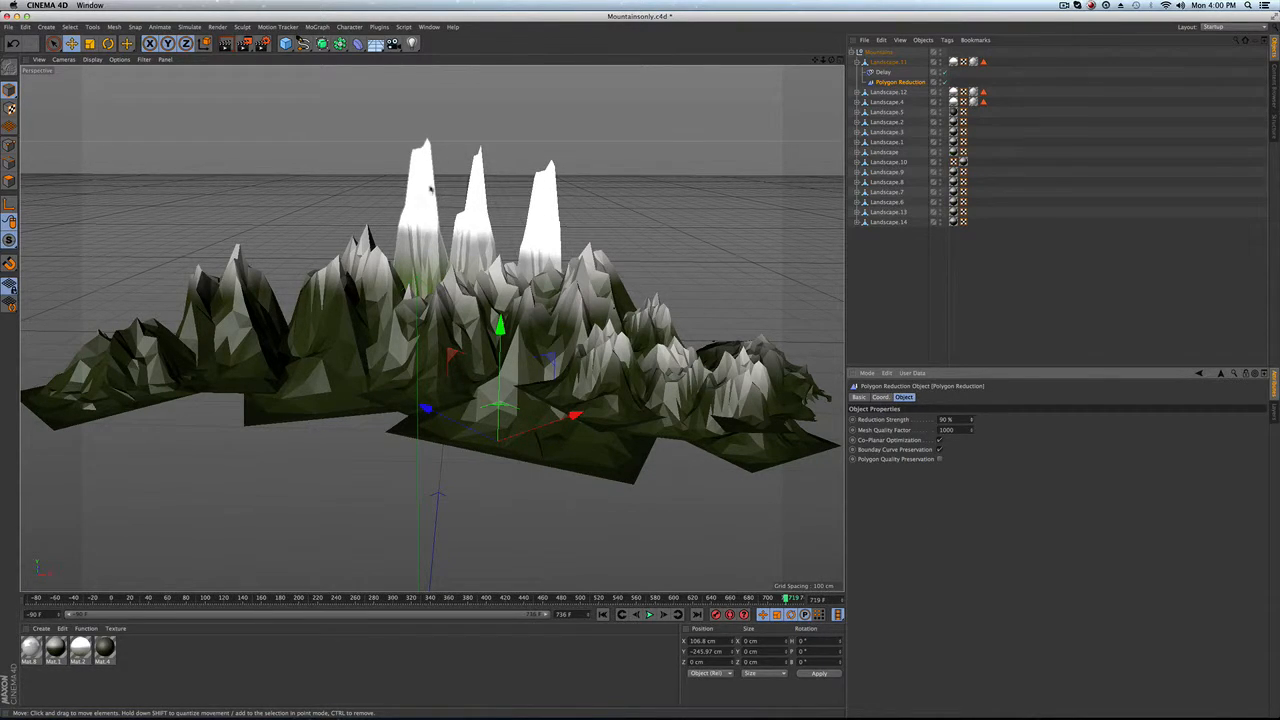
left_click(857, 62)
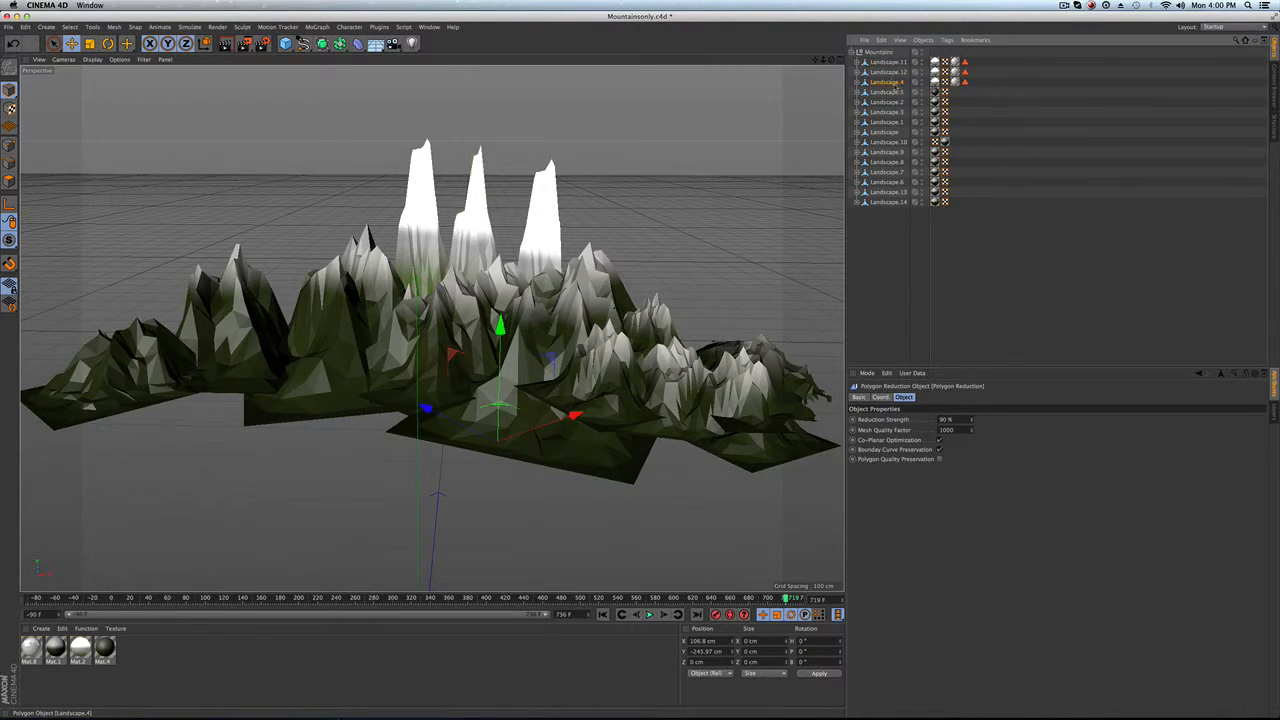
Step: Select Landscape.4, Landscape.5 and Landscape.1 in turn to inspect them, then clear the selection
left_click(888, 83)
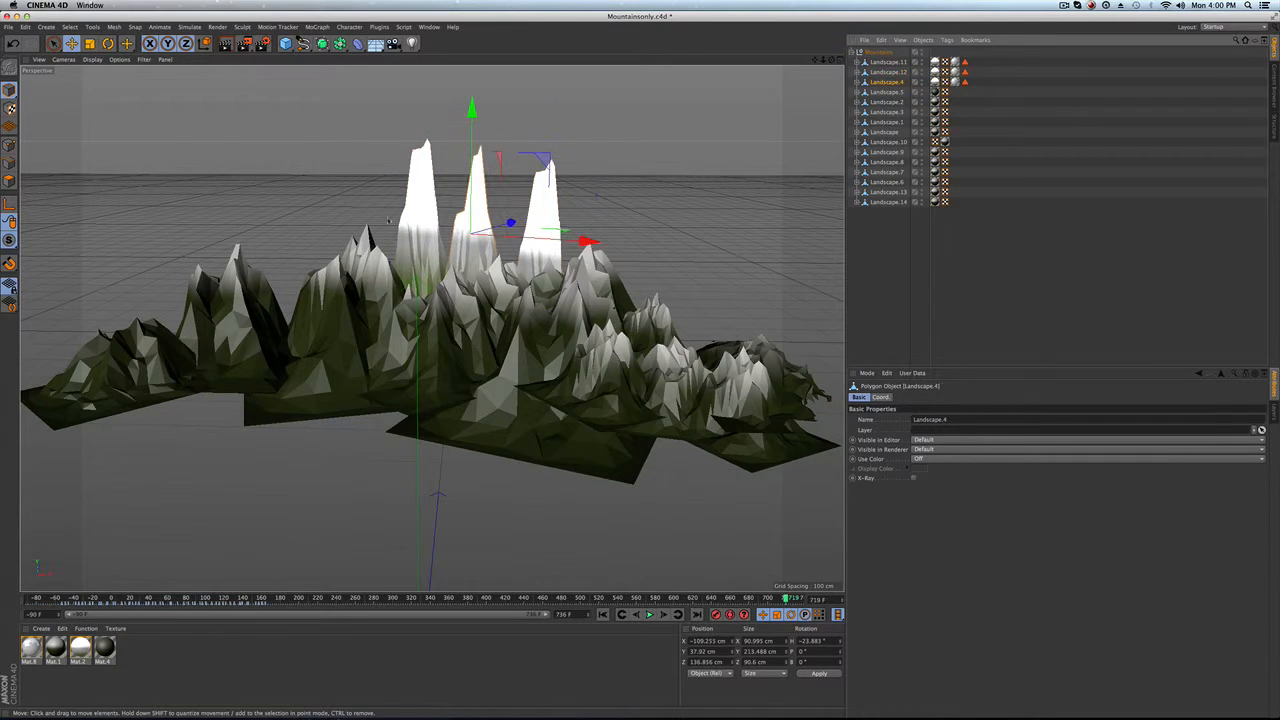
left_click(886, 92)
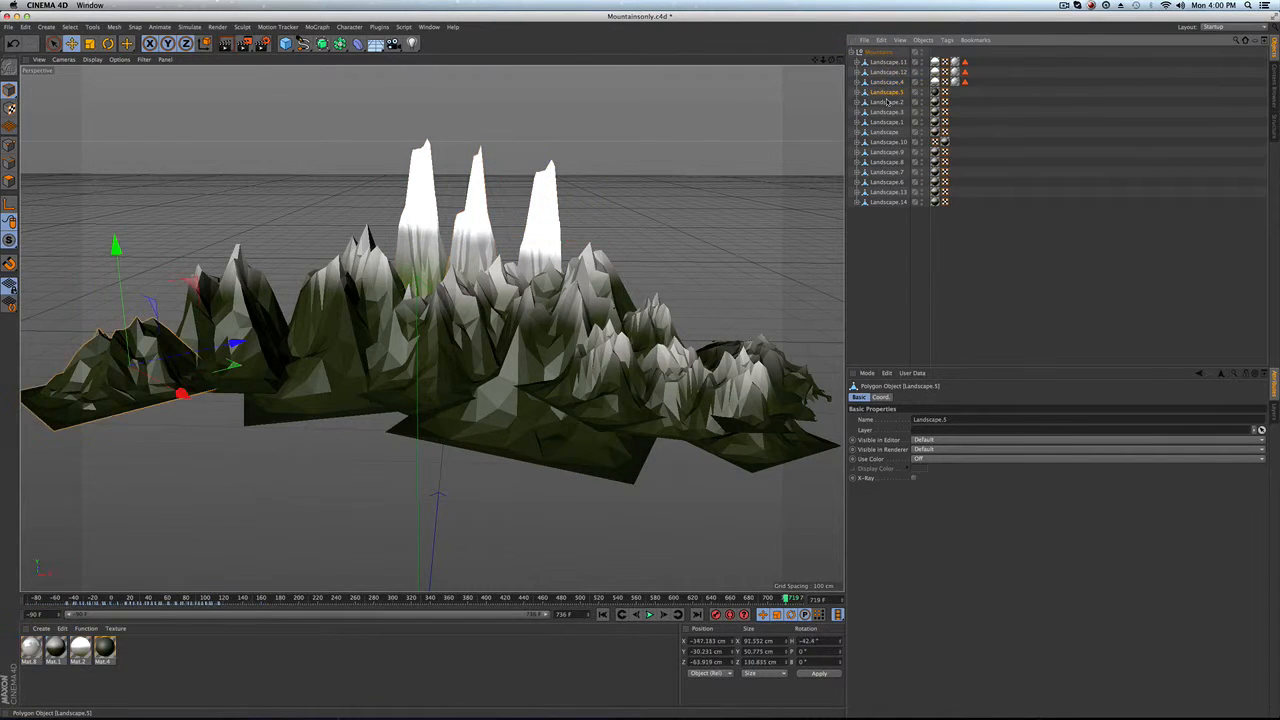
left_click(887, 121)
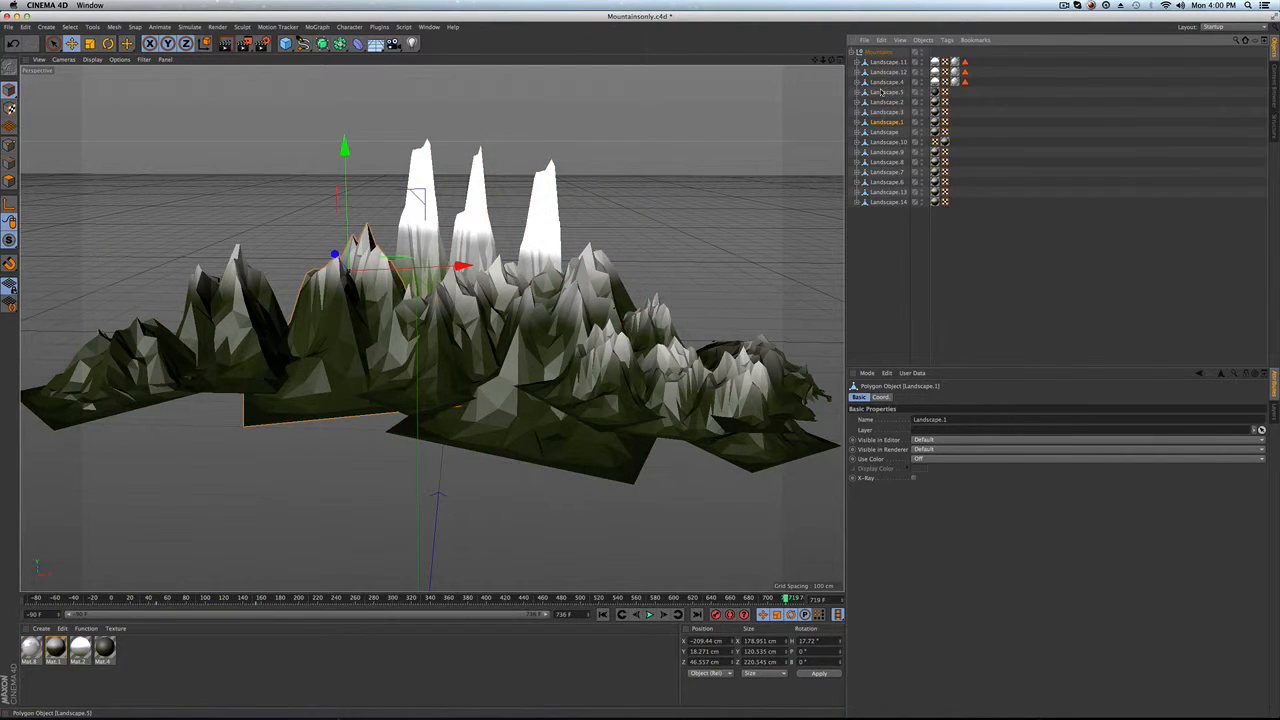
left_click(868, 252)
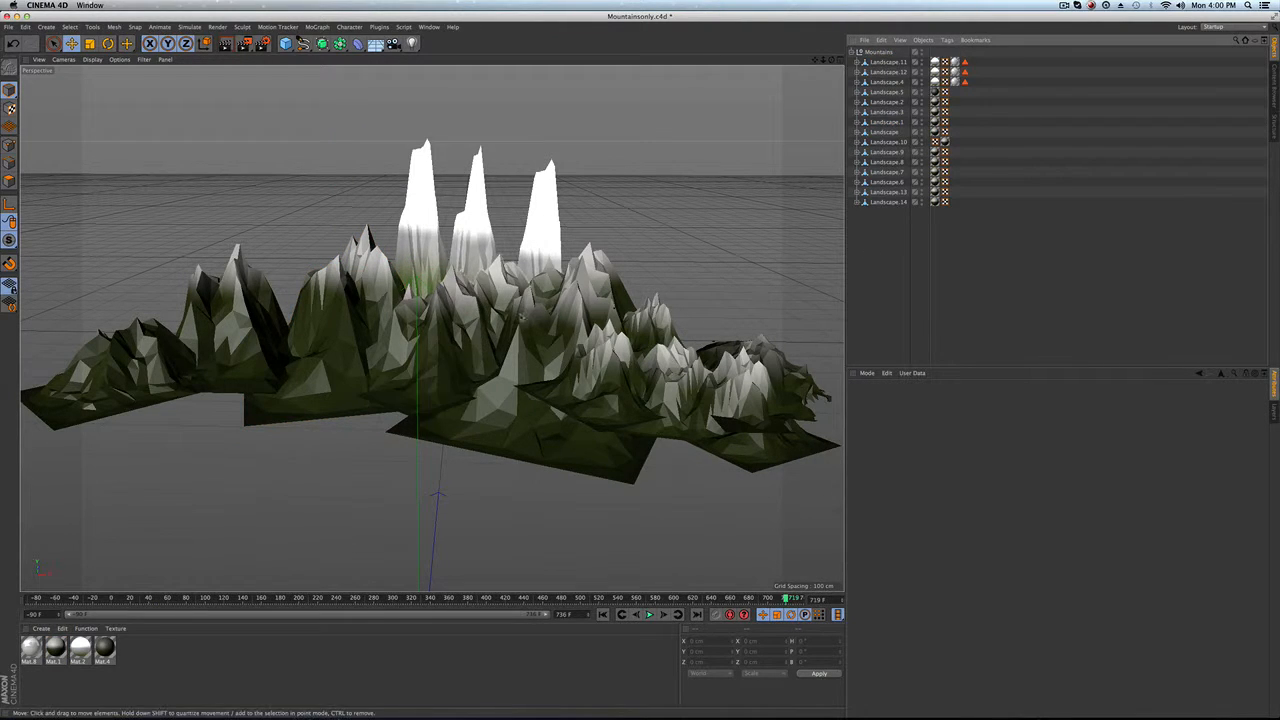
Step: Create a new Landscape primitive object in the scene
left_click(285, 43)
left_click(497, 110)
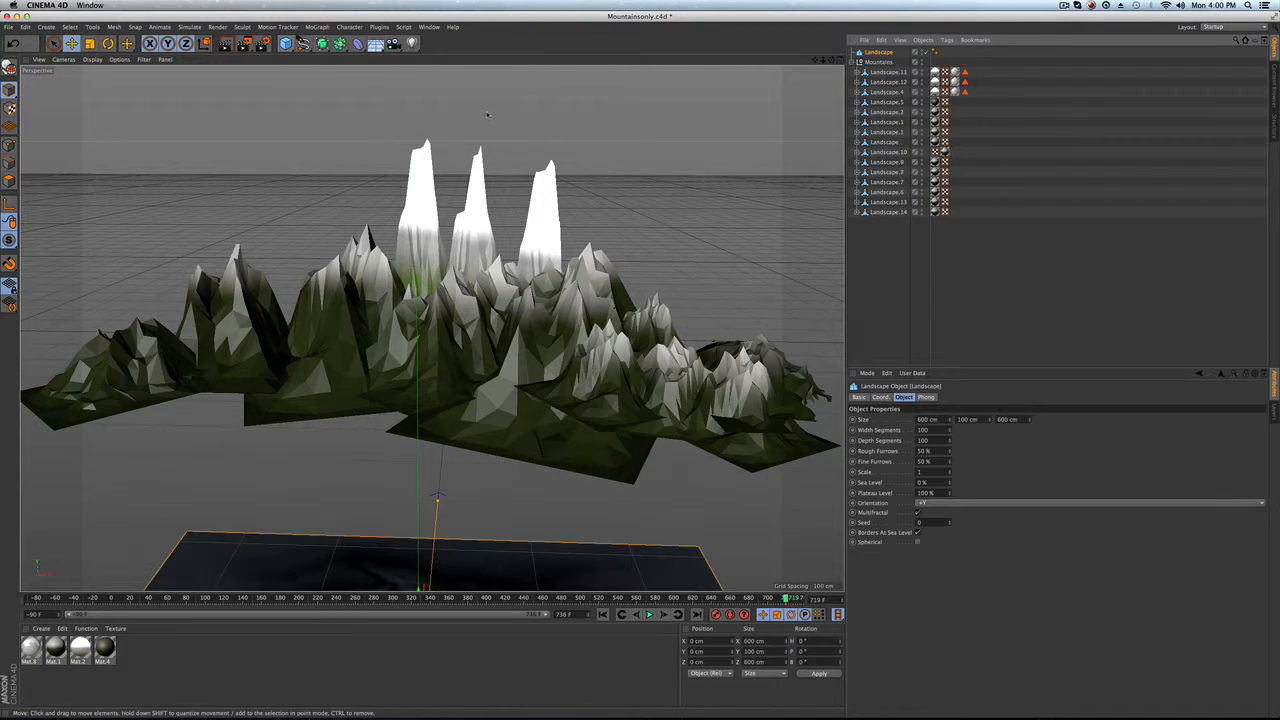
right_click_drag(518, 541, 436, 567, "alt")
middle_click_drag(436, 567, 431, 329, "alt")
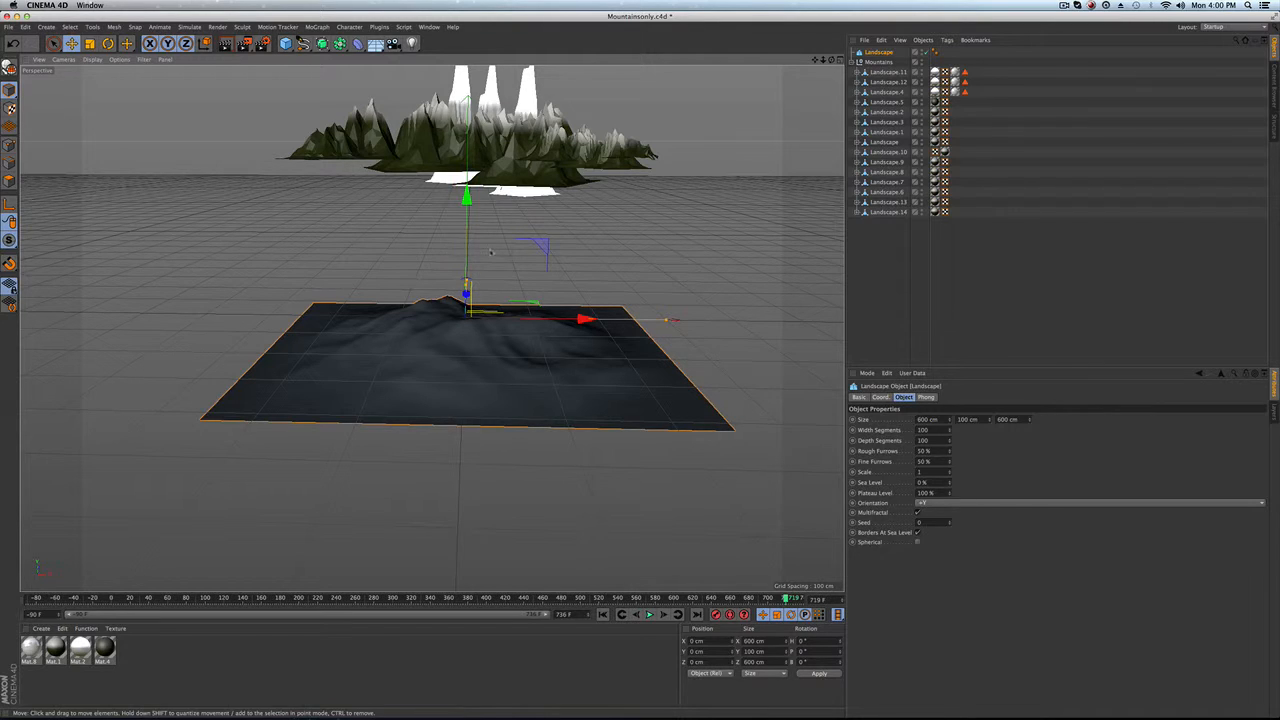
Step: Scale the new landscape down to about 228 cm across and lift it upward
key("t")
left_click_drag(464, 198, 467, 77)
key("e")
left_click_drag(444, 201, 443, 195, "alt")
left_click_drag(407, 115, 502, 242)
key("t")
key("e")
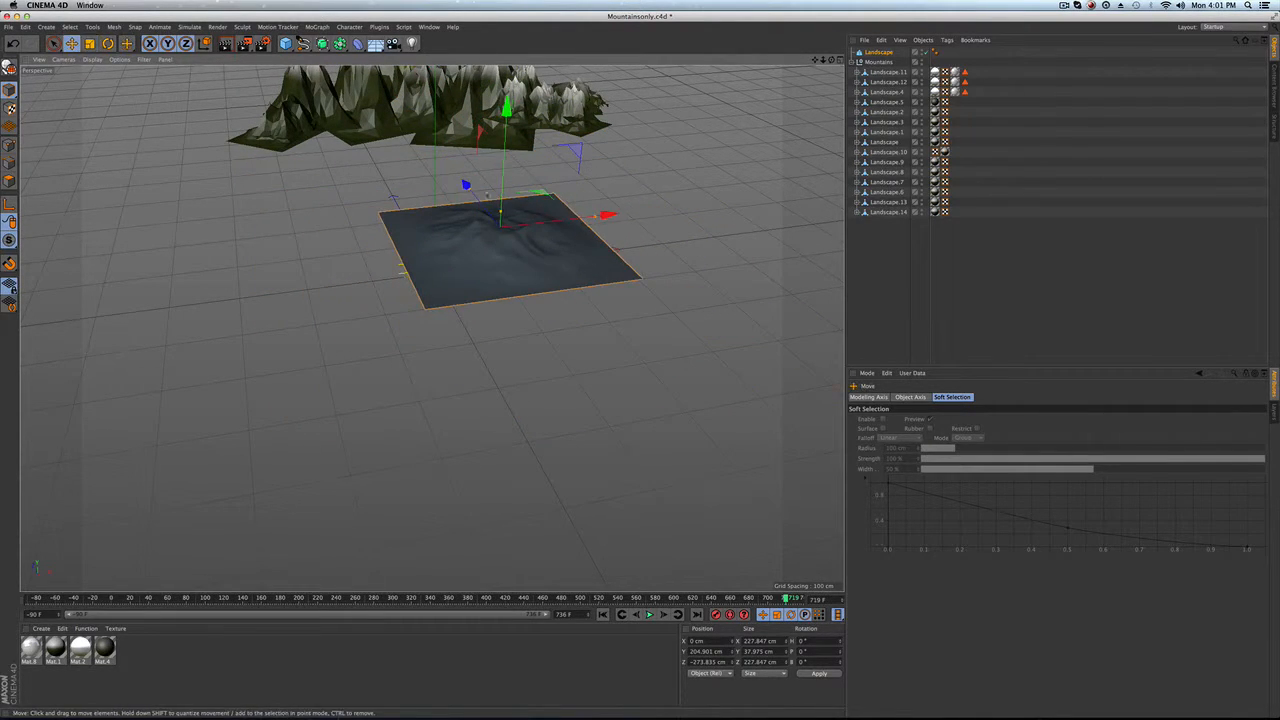
Step: Move the landscape up and forward to sit beneath the mountain range, about 228 cm high
left_click_drag(465, 184, 438, 151)
left_click_drag(468, 88, 468, 70)
scroll(463, 168, "up", 5)
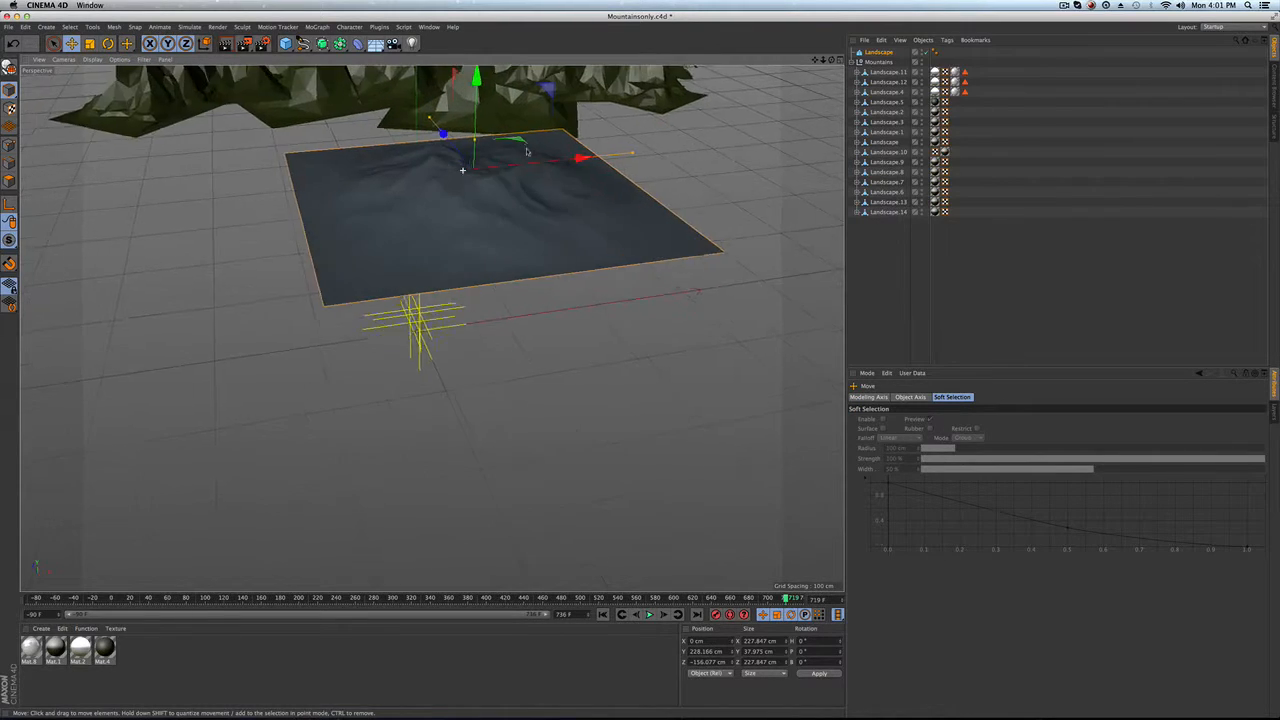
left_click_drag(463, 168, 506, 110, "alt")
middle_click_drag(506, 110, 537, 319, "alt")
left_click_drag(440, 400, 430, 329, "alt")
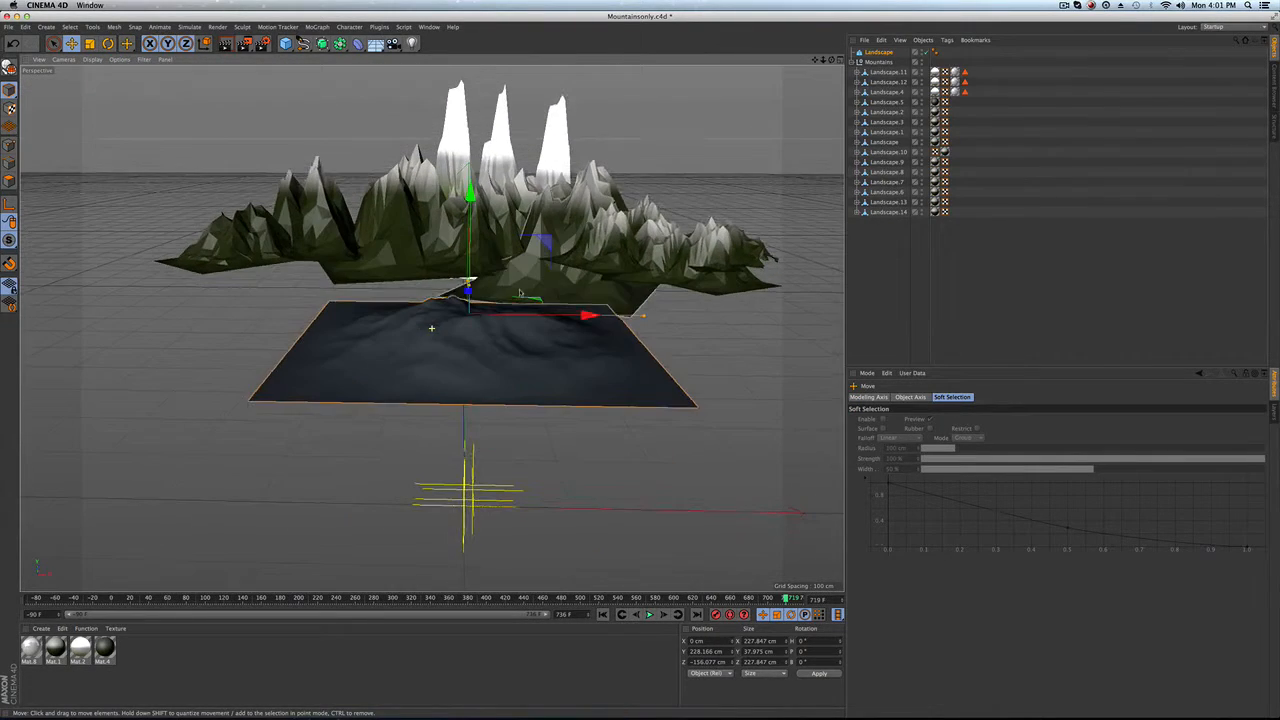
Step: Add a Polygon Reduction object under the new landscape
left_click(880, 52)
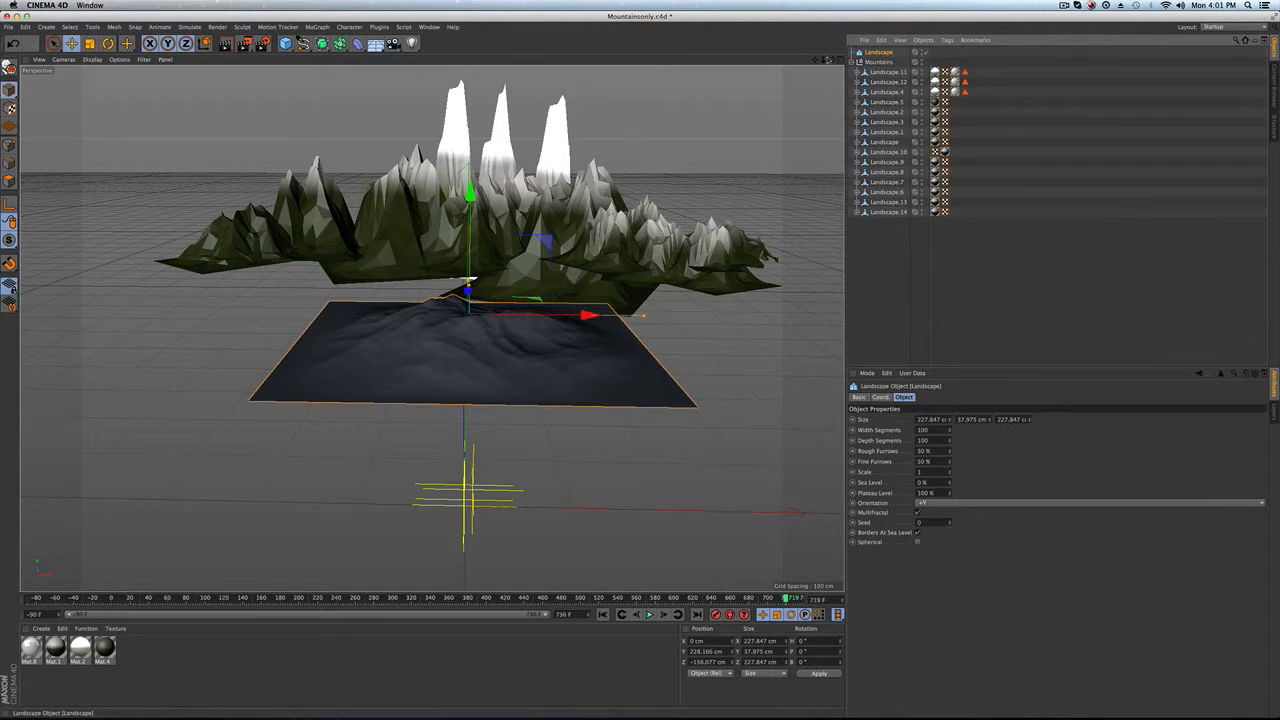
left_click_drag(358, 43, 640, 165)
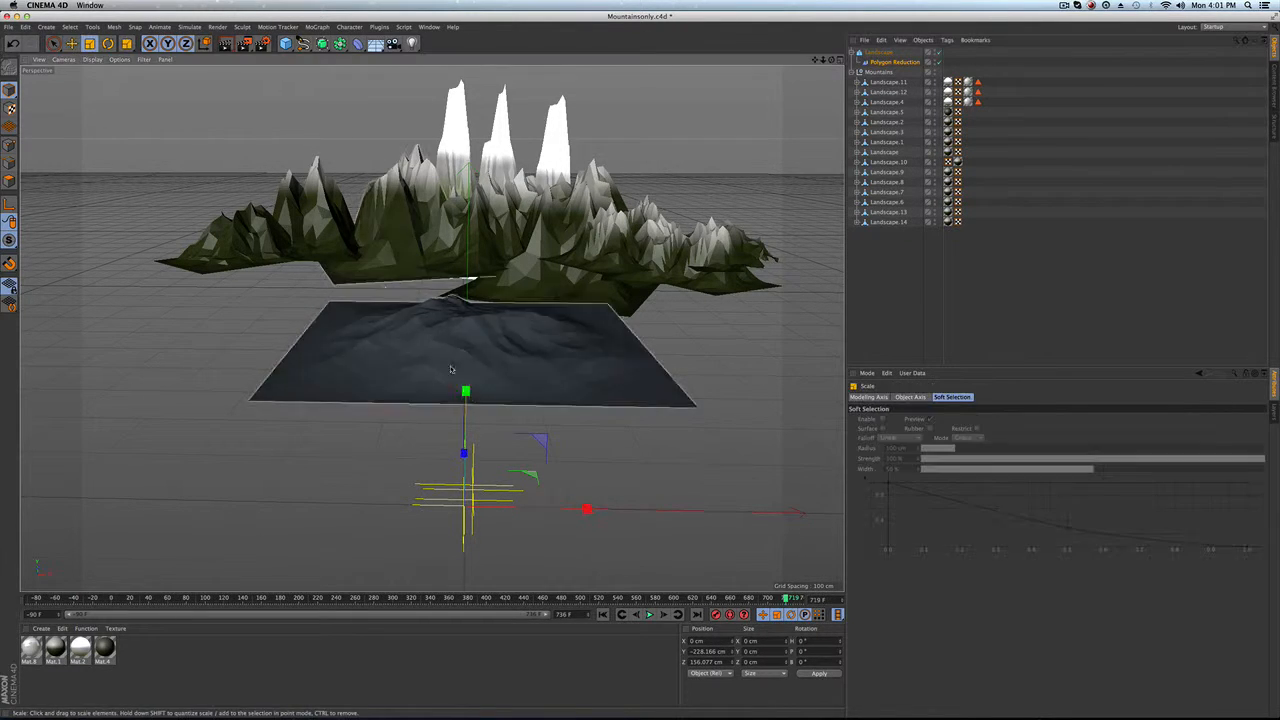
key("t")
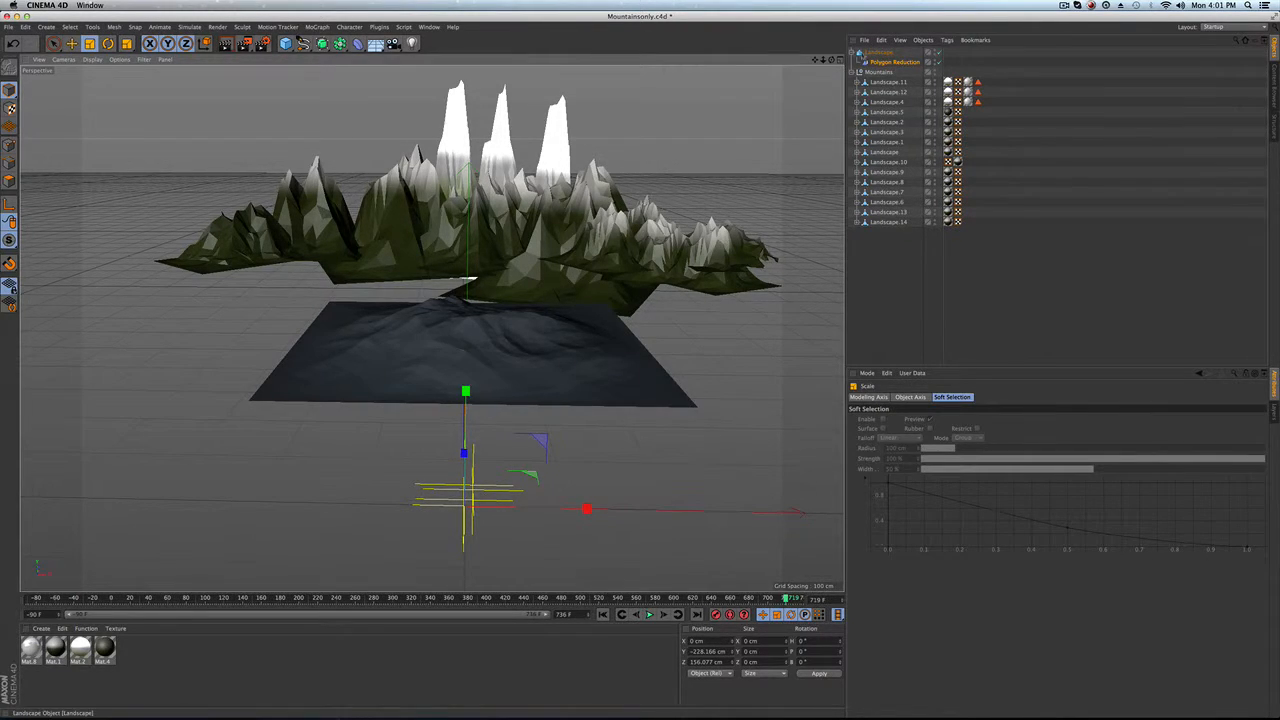
Step: Scale the landscape down slightly and set its height to 109 cm
left_click(880, 52)
left_click(852, 52)
mouse_move(470, 190)
left_mouse_down()
mouse_move(470, 150)
mouse_move(470, 196)
left_mouse_up()
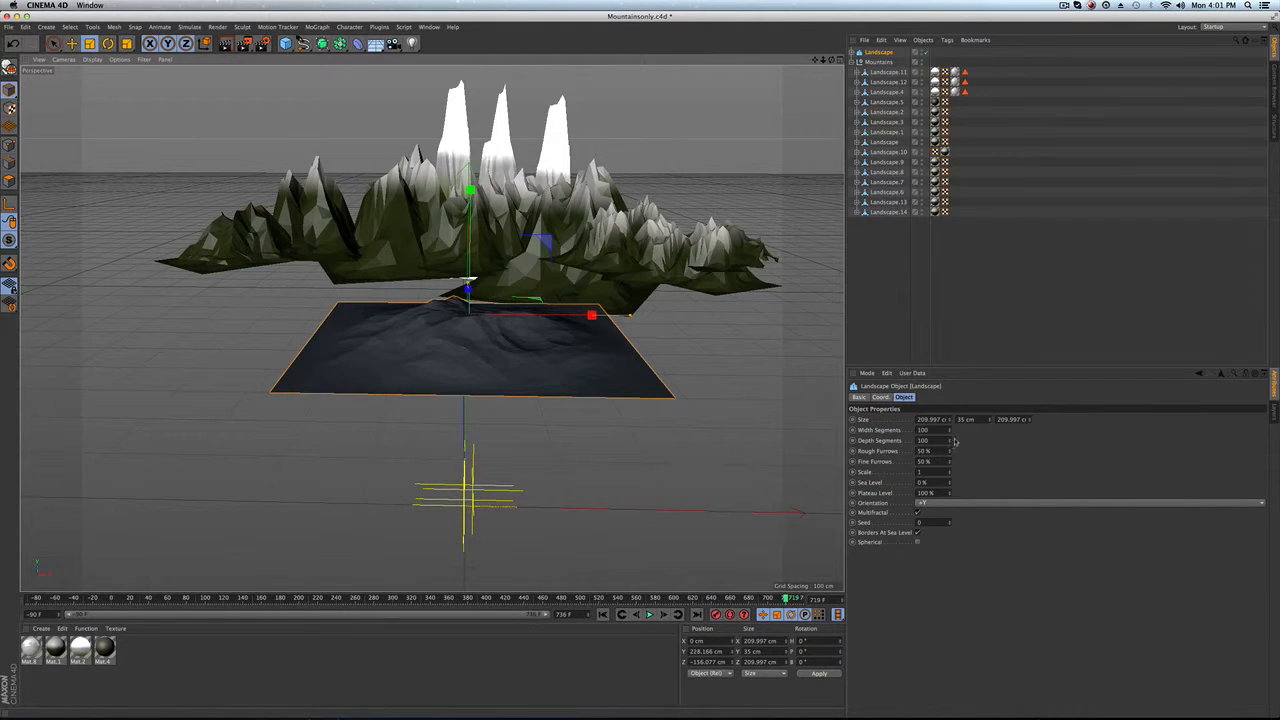
left_click_drag(988, 419, 1032, 443)
key("e")
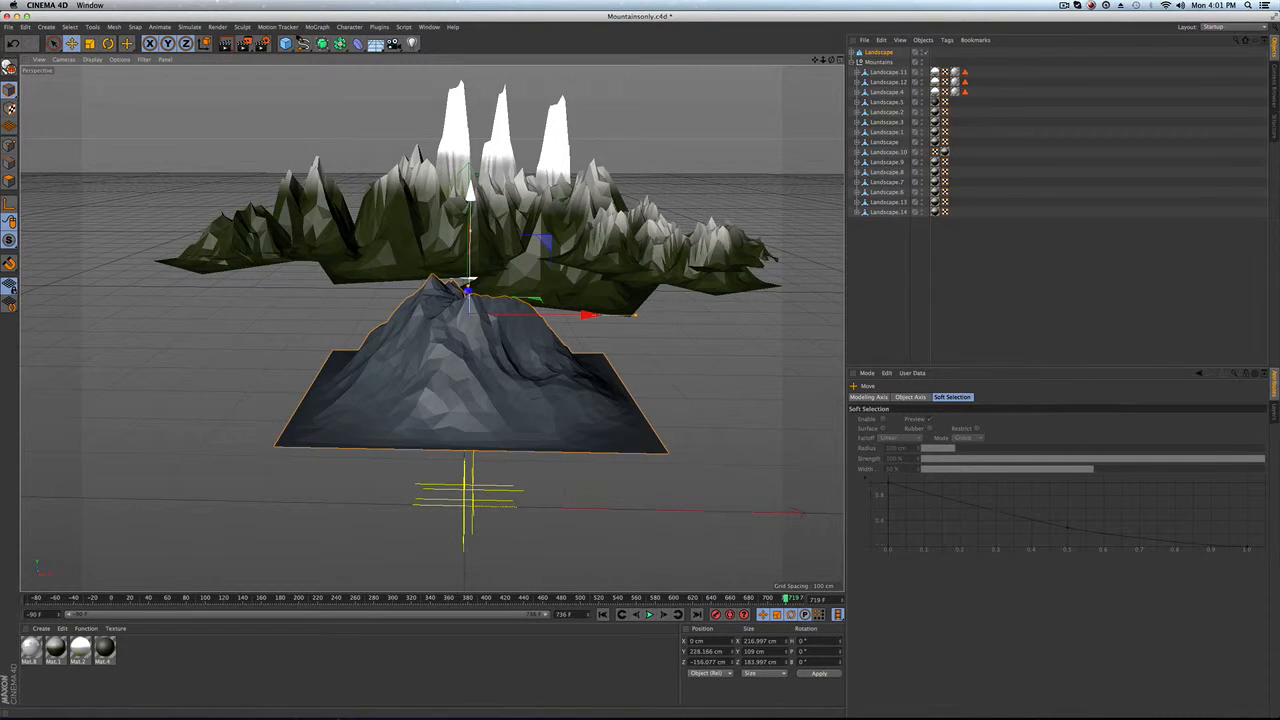
Step: Move the landscape back into the mountain range
left_click_drag(468, 296, 200, 226, "alt")
scroll(315, 271, "up", 5)
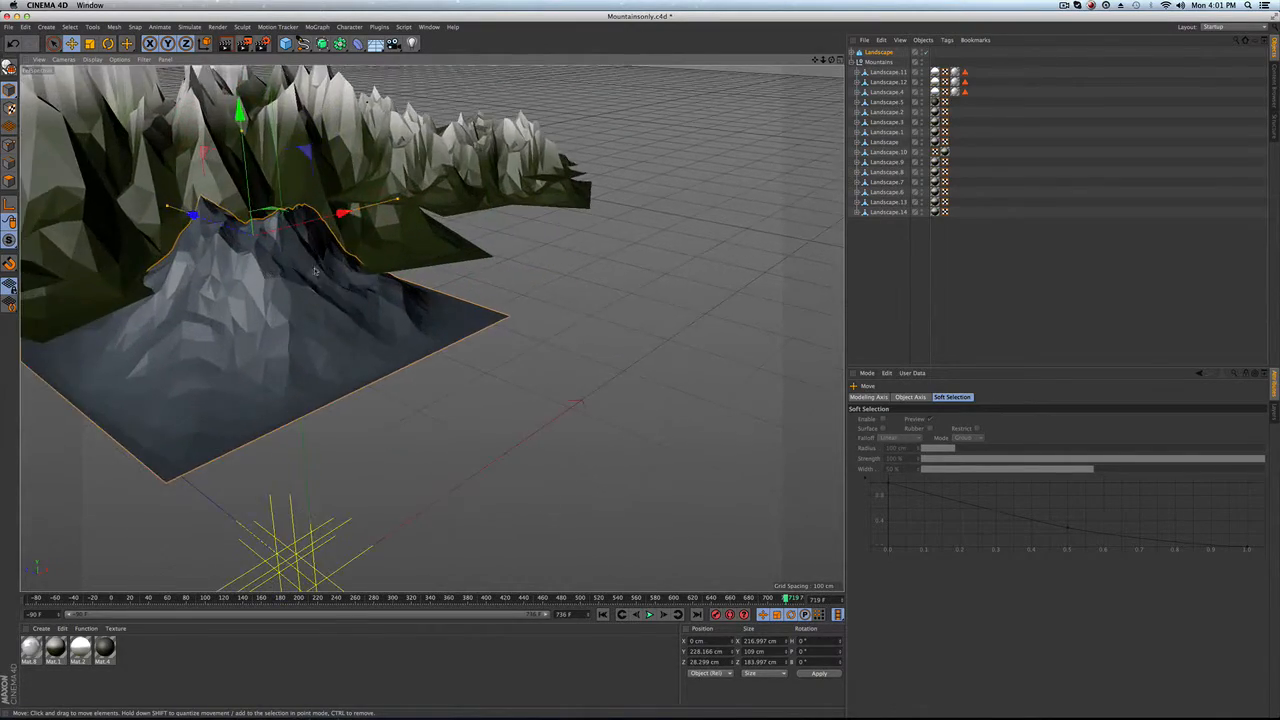
left_click_drag(315, 271, 252, 270, "alt")
middle_click_drag(252, 270, 296, 350, "alt")
left_click_drag(296, 350, 325, 330, "alt")
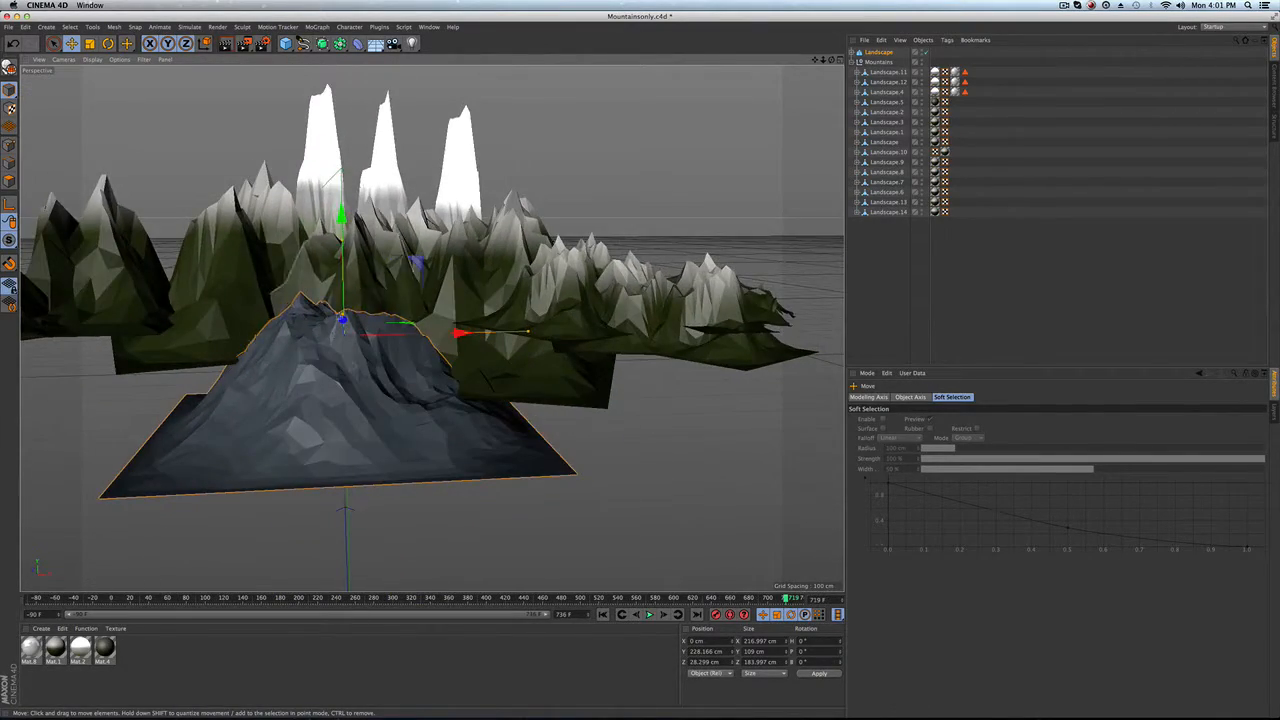
Step: Reduce the landscape's width and depth segments to 48 and make it editable
left_click(879, 52)
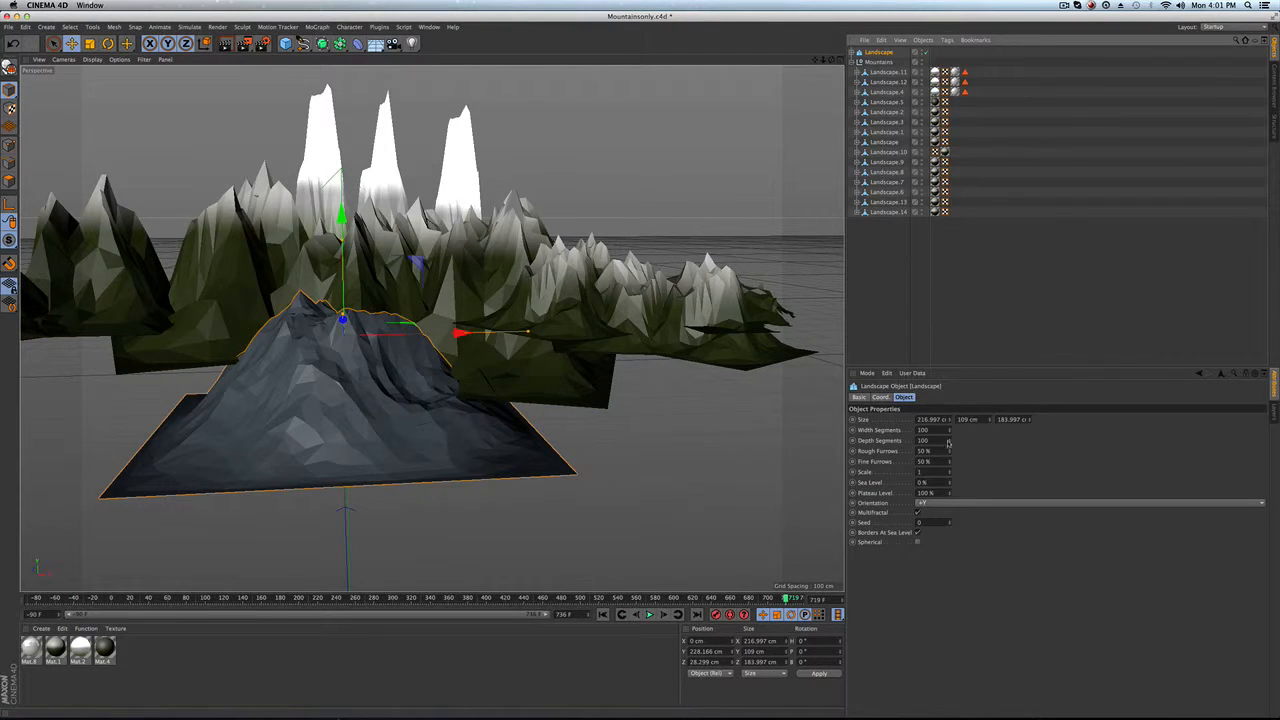
left_click_drag(949, 436, 896, 442)
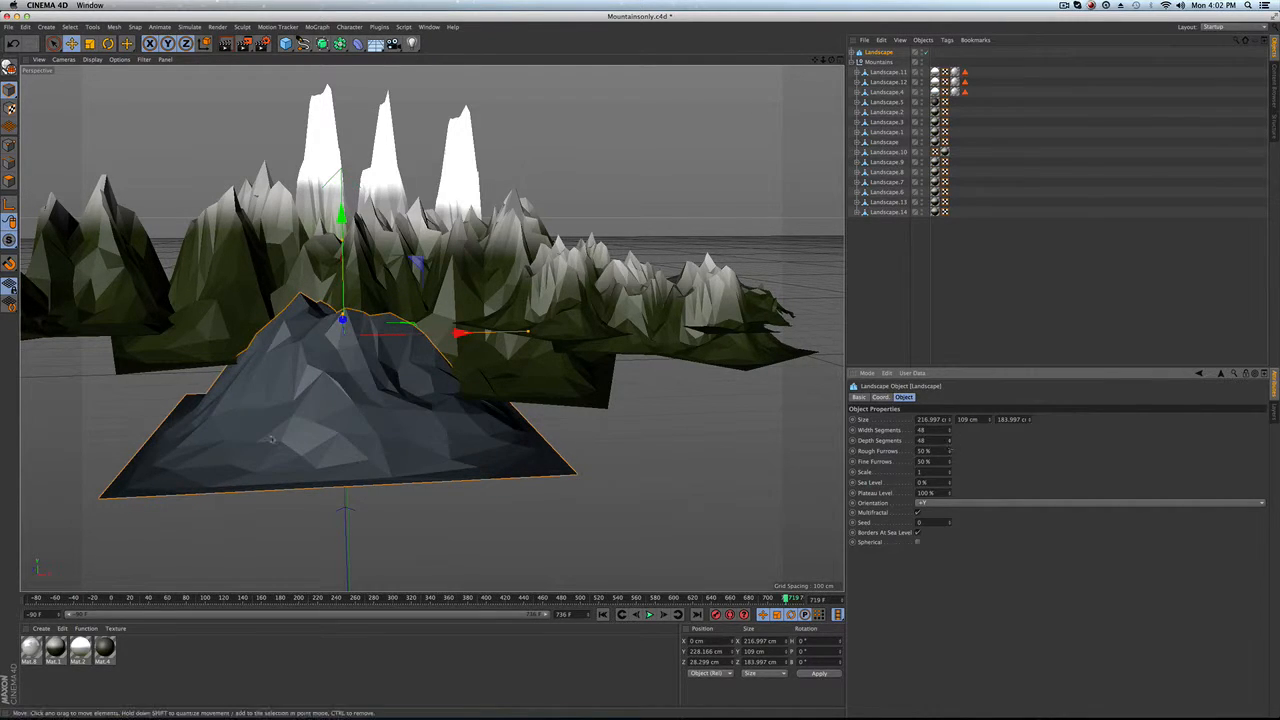
left_click(10, 68)
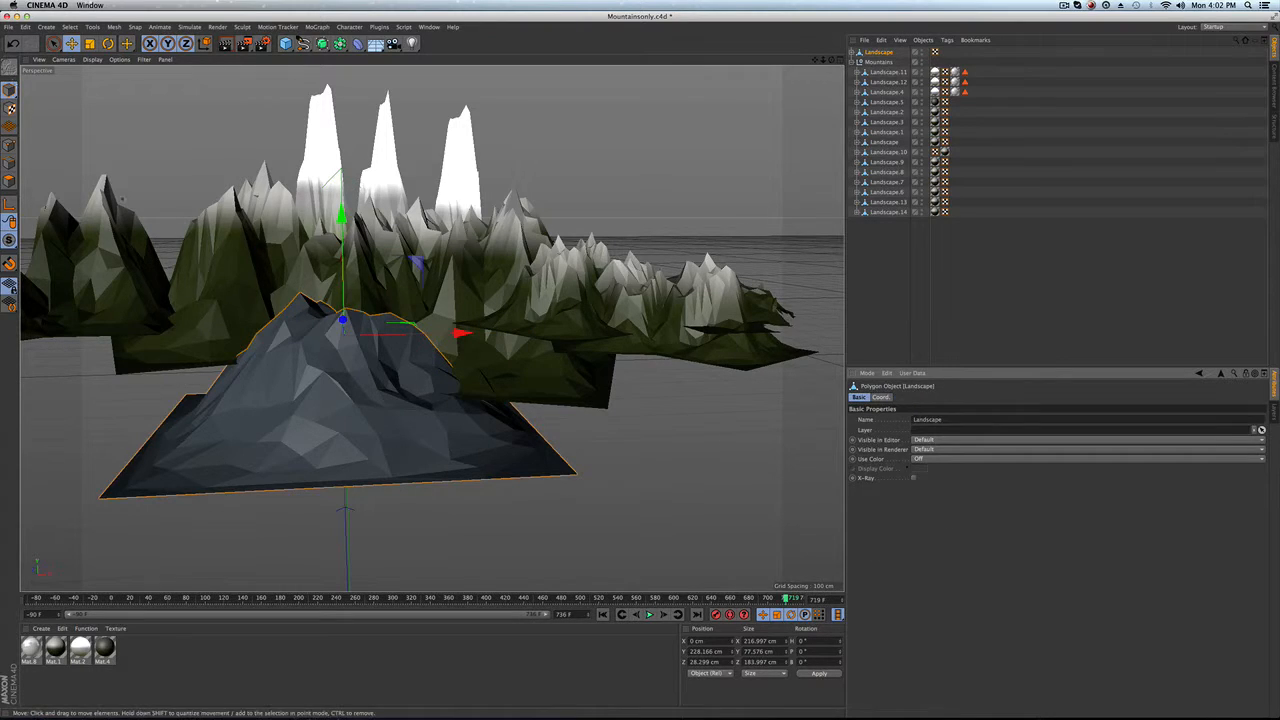
Step: Raise the landscape and scale it taller to about 102 cm high
mouse_move(289, 373)
left_mouse_down("alt")
mouse_move(372, 372)
mouse_move(292, 370)
mouse_move(230, 292)
mouse_move(292, 362)
left_mouse_up("alt")
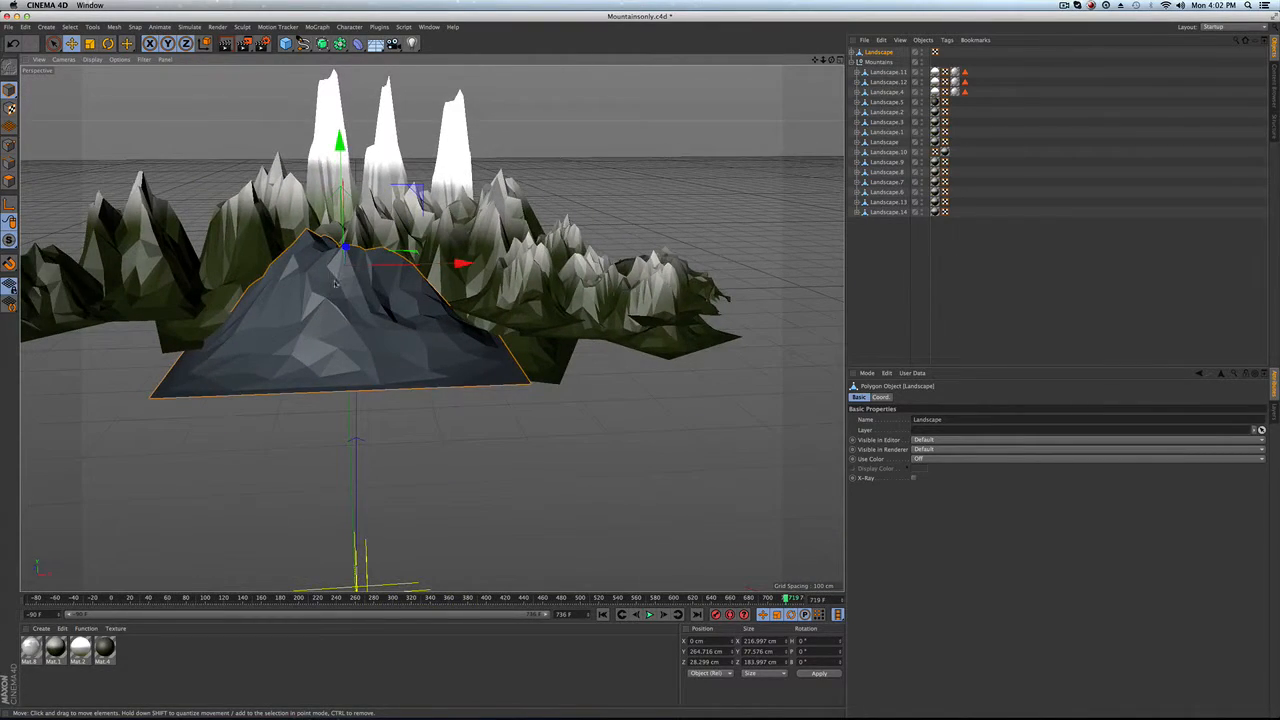
key("t")
left_click_drag(339, 138, 343, 117)
key("e")
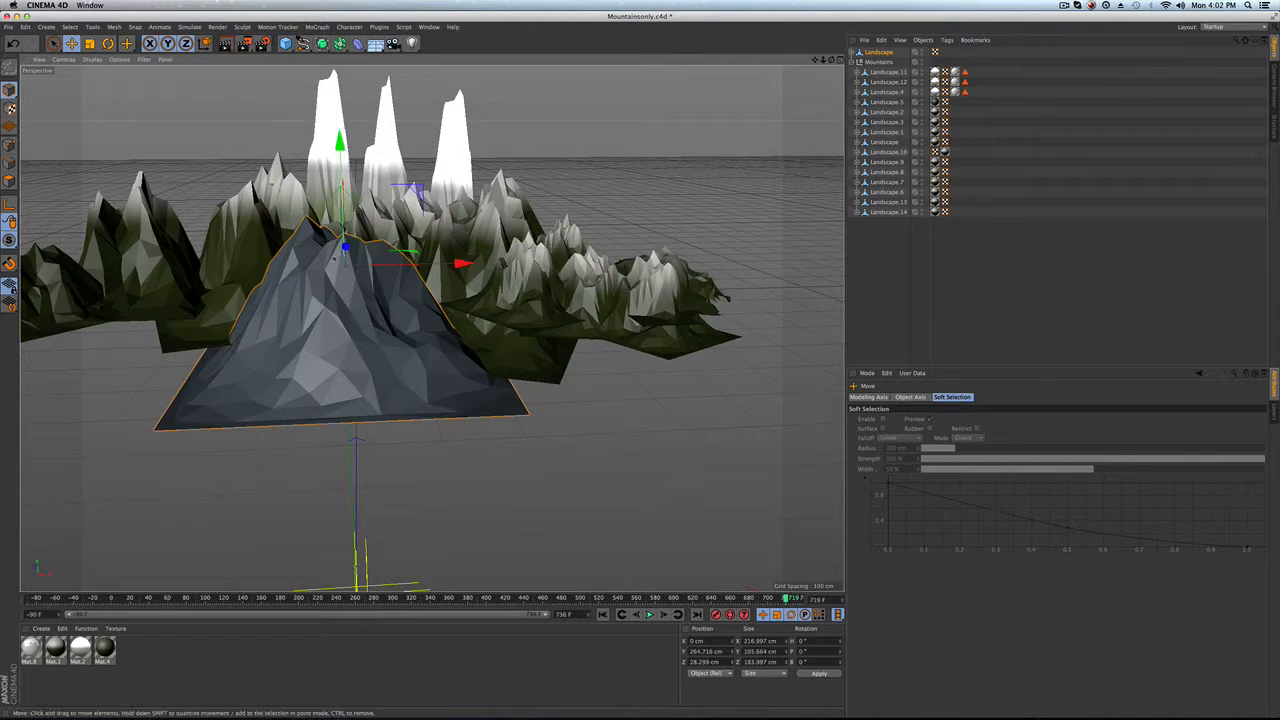
Step: Reposition the landscape higher and further back among the mountains, about 279 cm up
left_click_drag(343, 258, 304, 264, "alt")
left_click_drag(391, 246, 380, 296)
scroll(386, 259, "up", 5)
left_click_drag(378, 183, 378, 155)
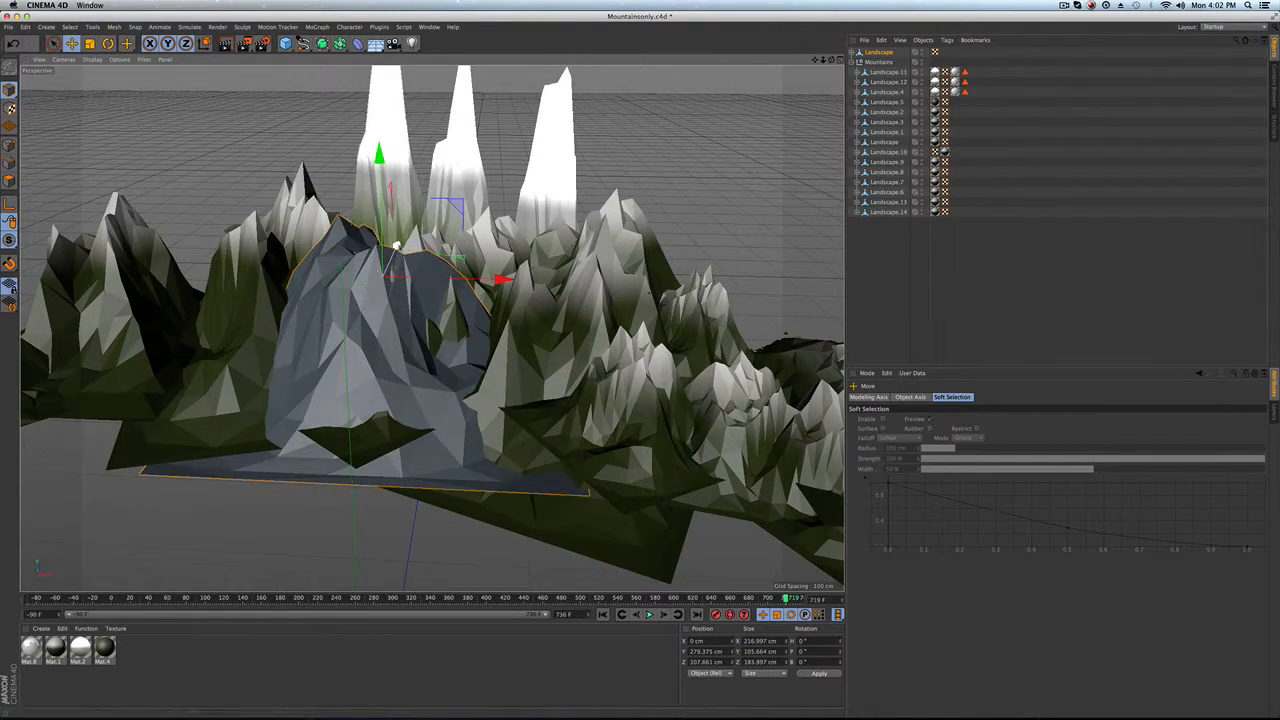
left_click_drag(396, 246, 368, 304)
scroll(368, 380, "down", 5)
left_click_drag(368, 381, 377, 342, "alt")
left_click(857, 243)
left_click(882, 52)
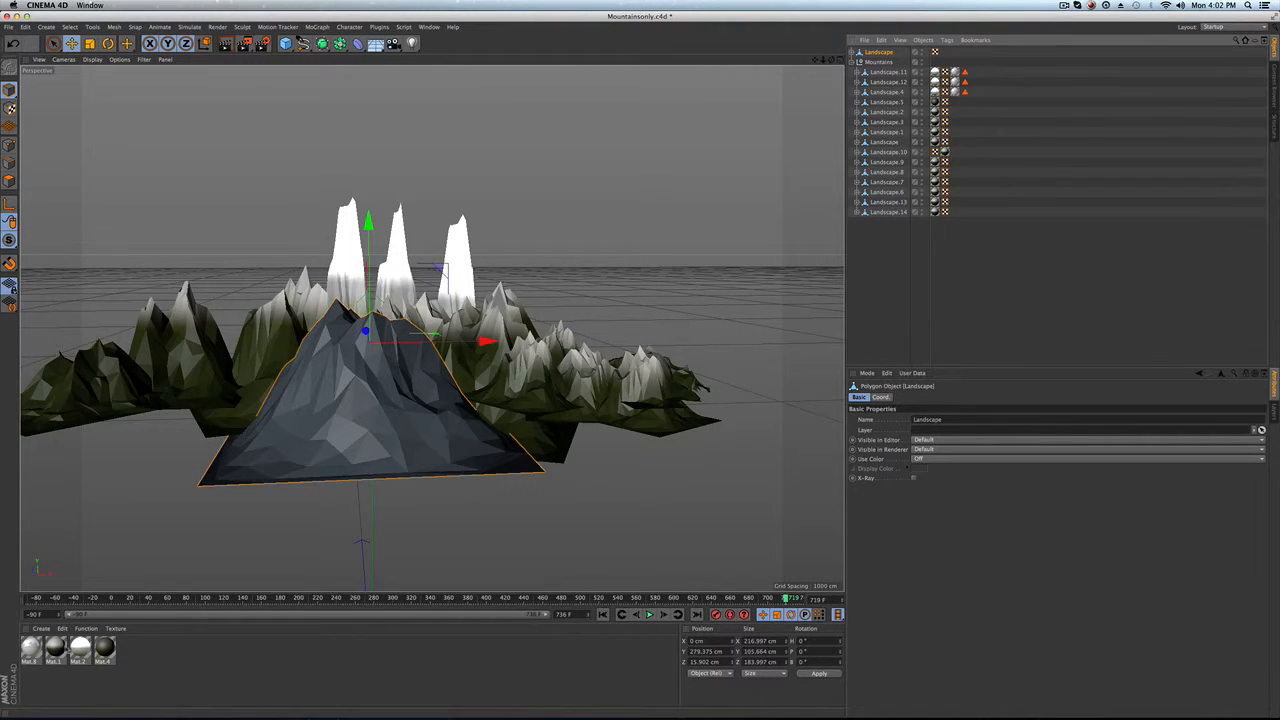
Step: Apply the Mat.1 and Mat.2 materials to the landscape
left_click_drag(62, 646, 122, 566)
left_click_drag(877, 55, 877, 55)
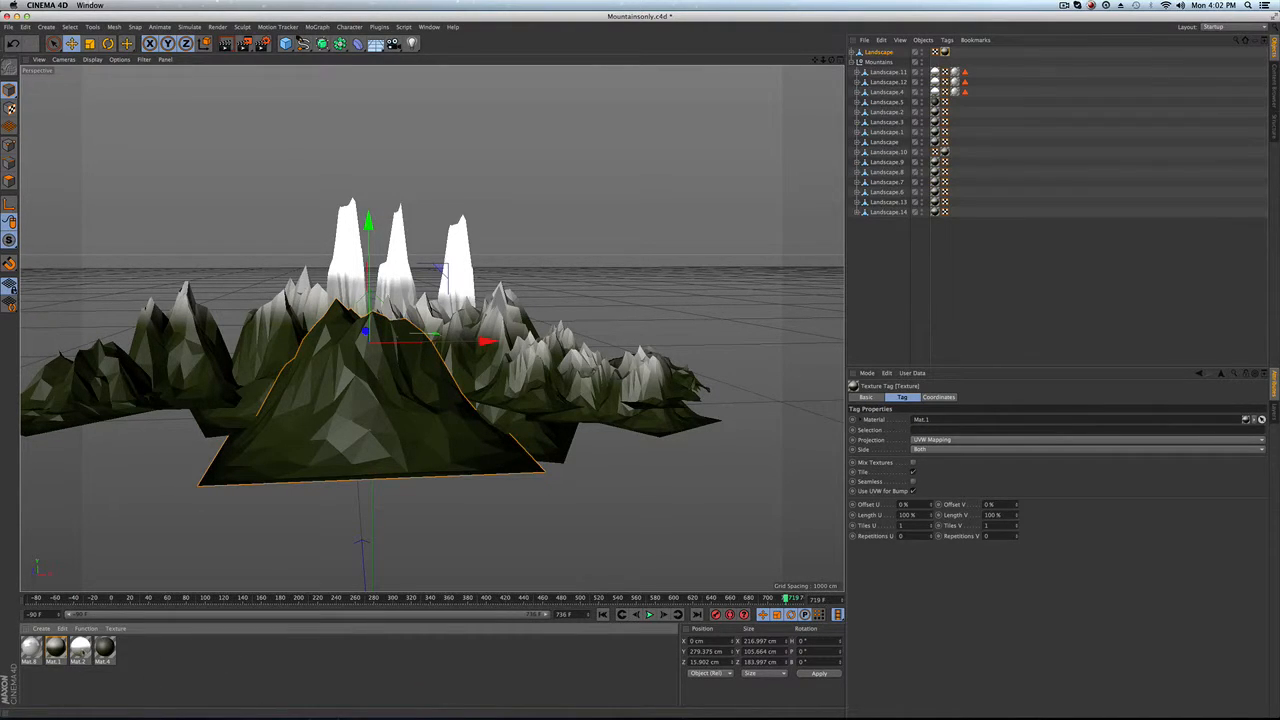
left_click_drag(80, 648, 371, 428)
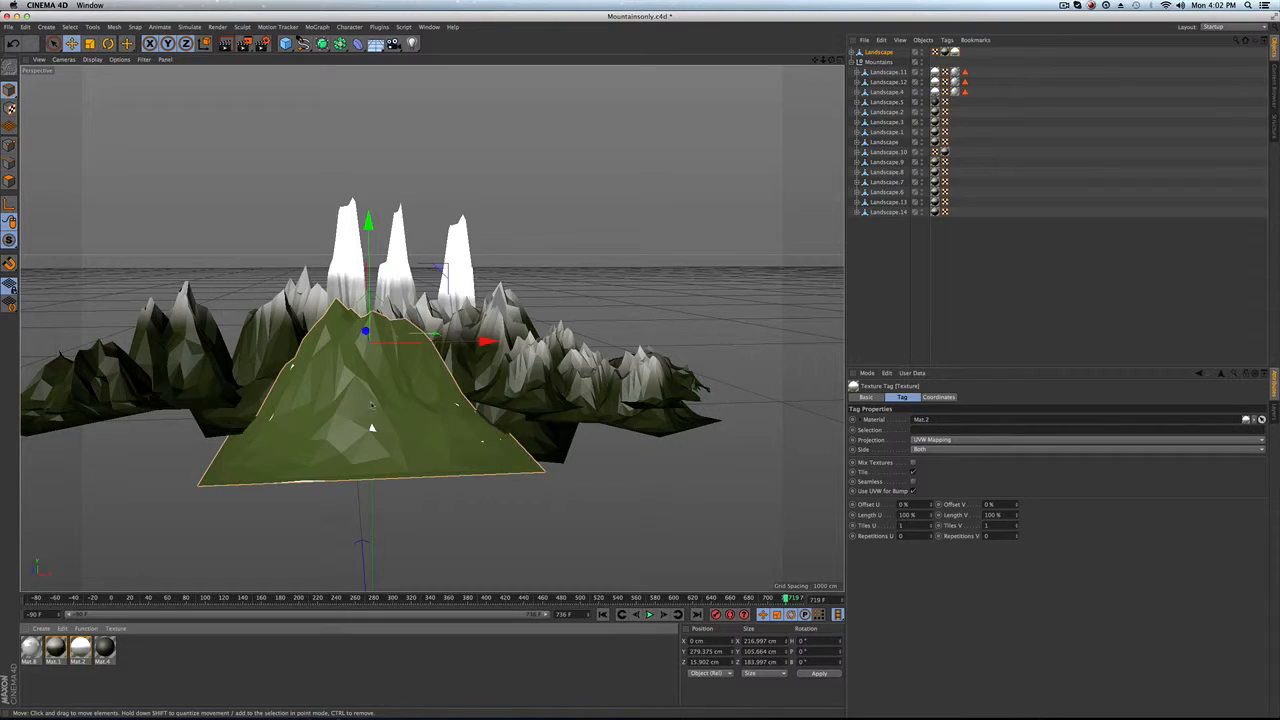
Step: Delete the Mat.2 texture tag from the new landscape and hide the landscape in both editor and renderer
left_click(956, 52)
key("Delete")
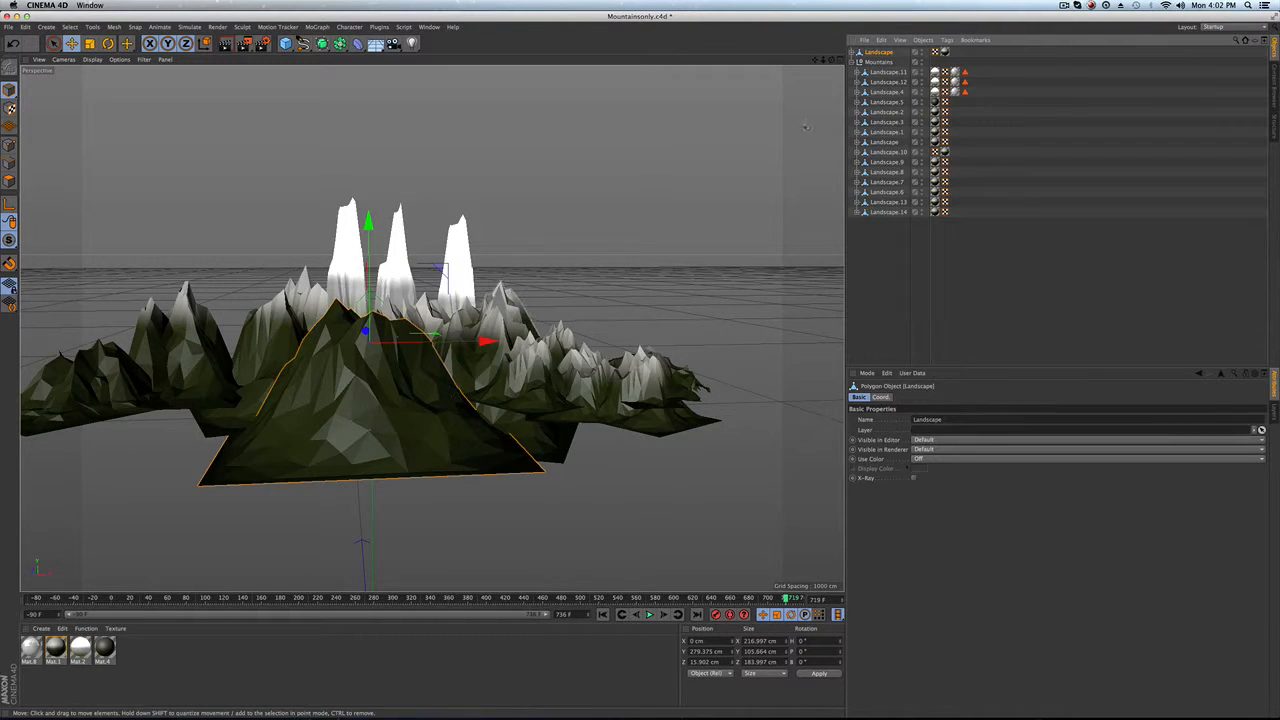
left_click(921, 50)
double_click(921, 54)
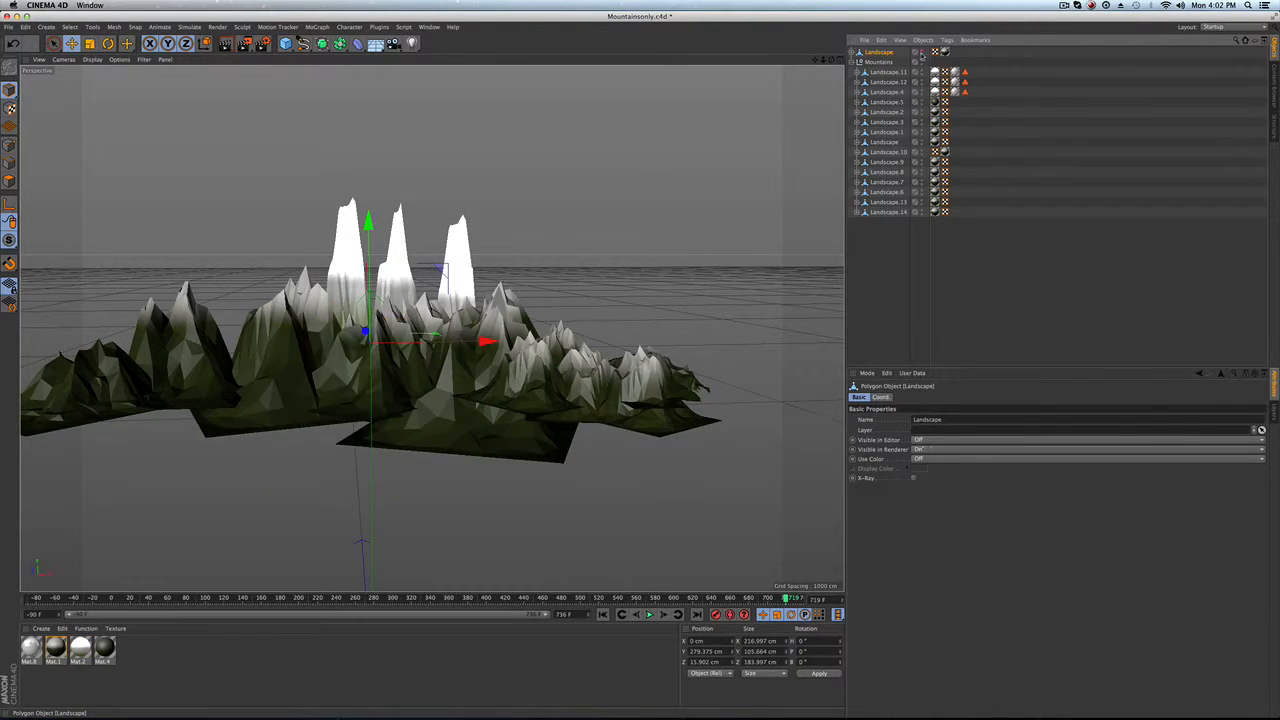
Step: Open the Mat.1 material of the mountains in the Material Editor and go to its colour gradient shader
scroll(475, 330, "up", 3)
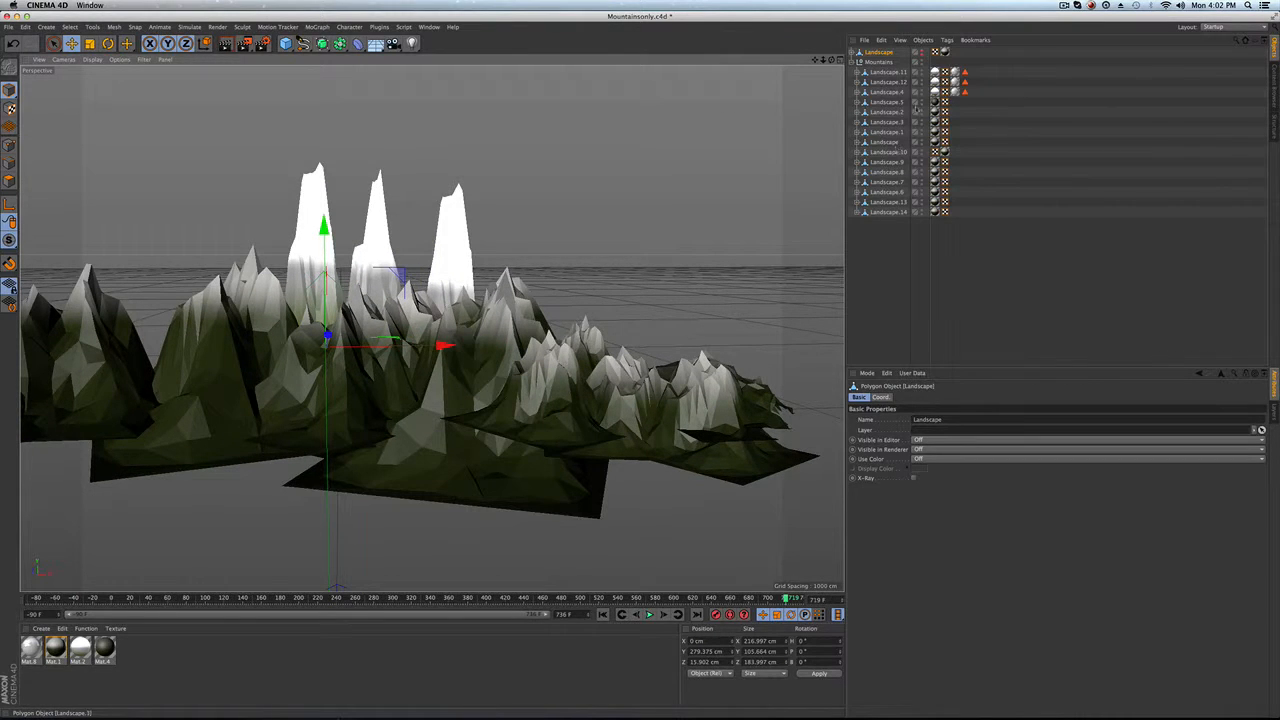
left_click(940, 104)
left_click(935, 113)
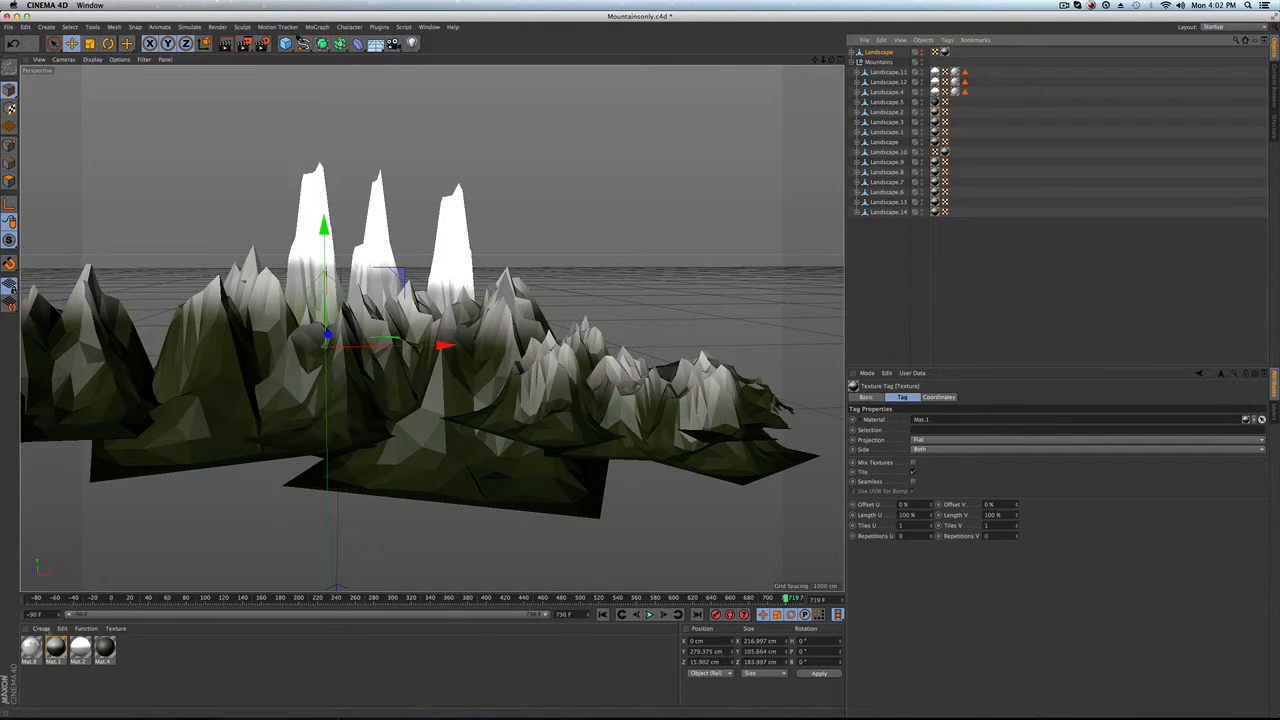
double_click(935, 113)
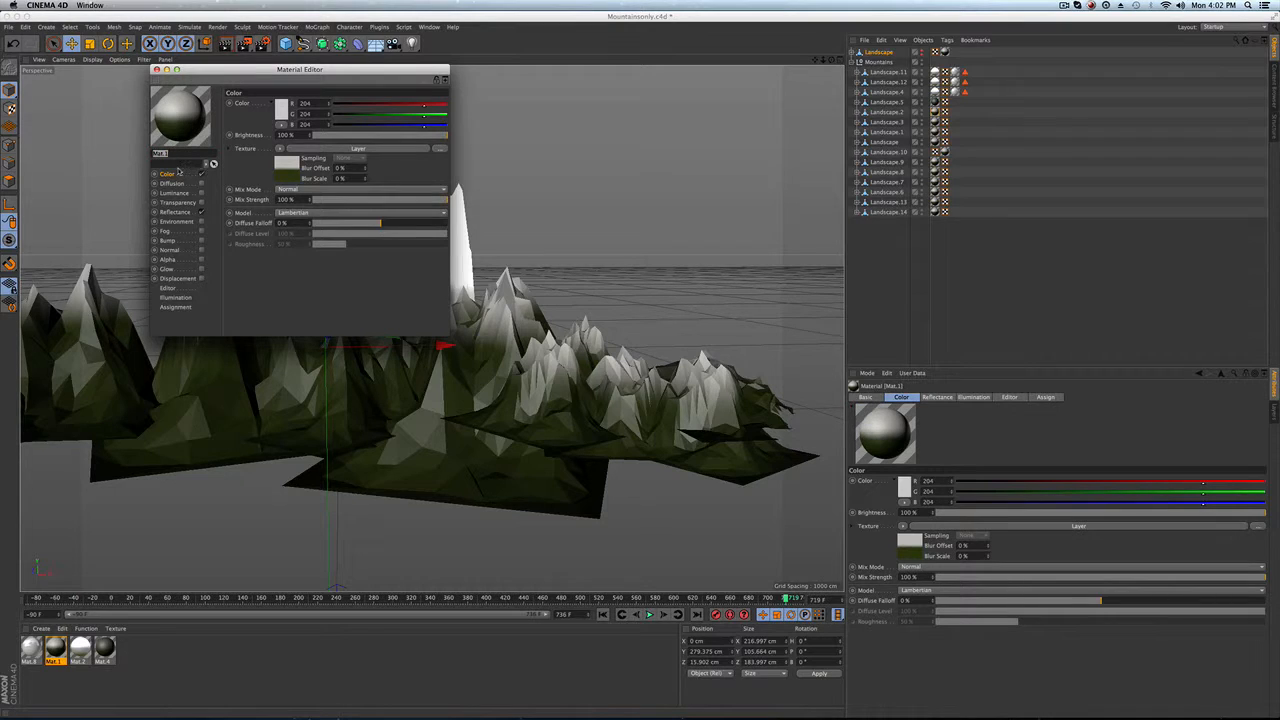
left_click(286, 164)
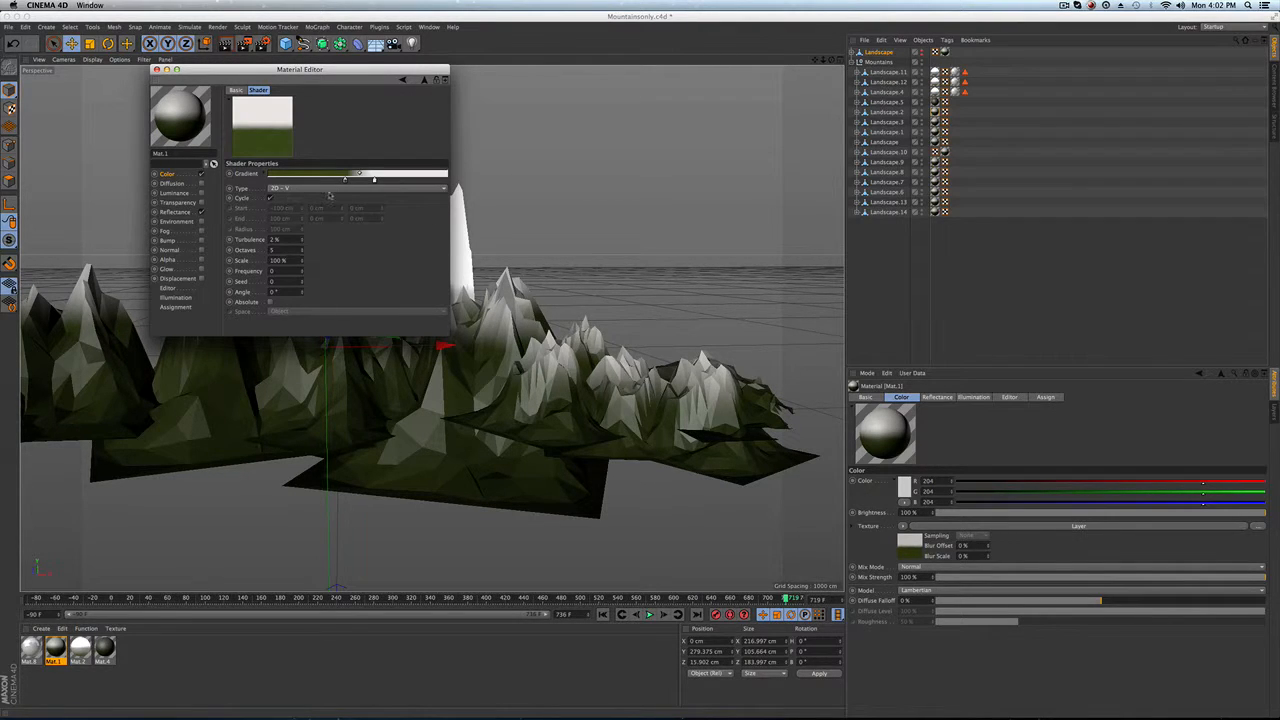
left_click(289, 189)
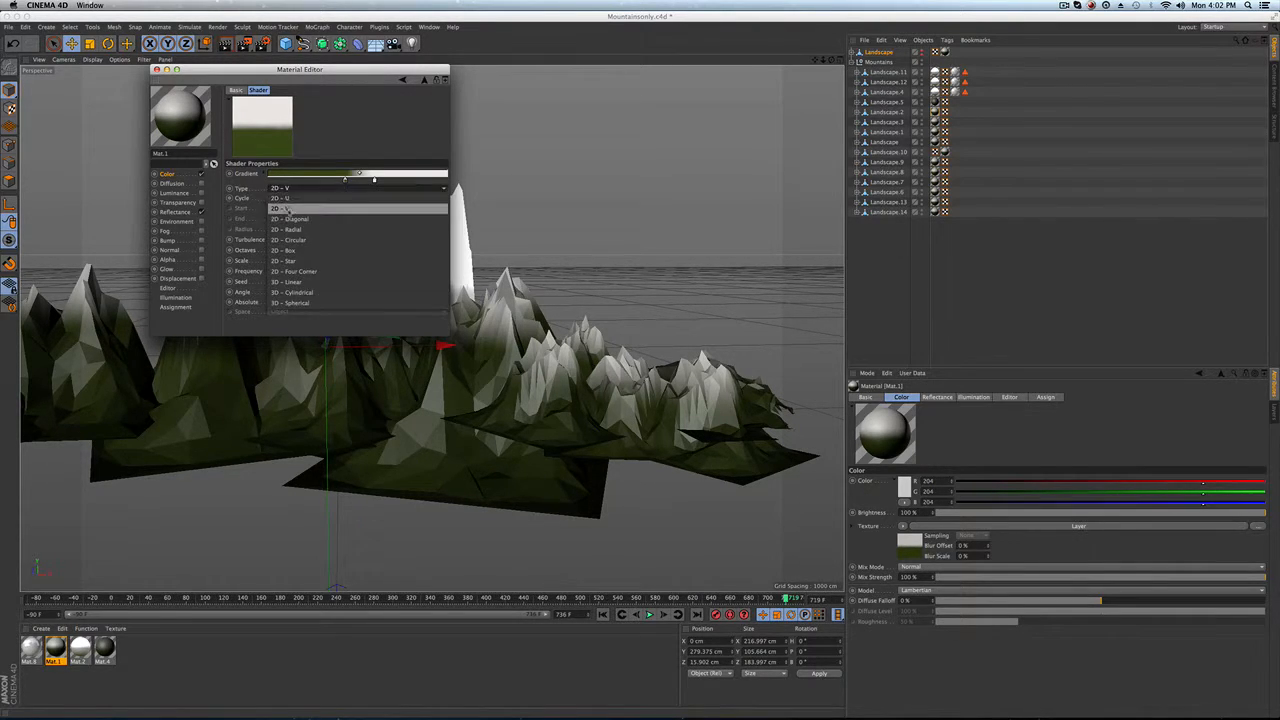
left_click(285, 184)
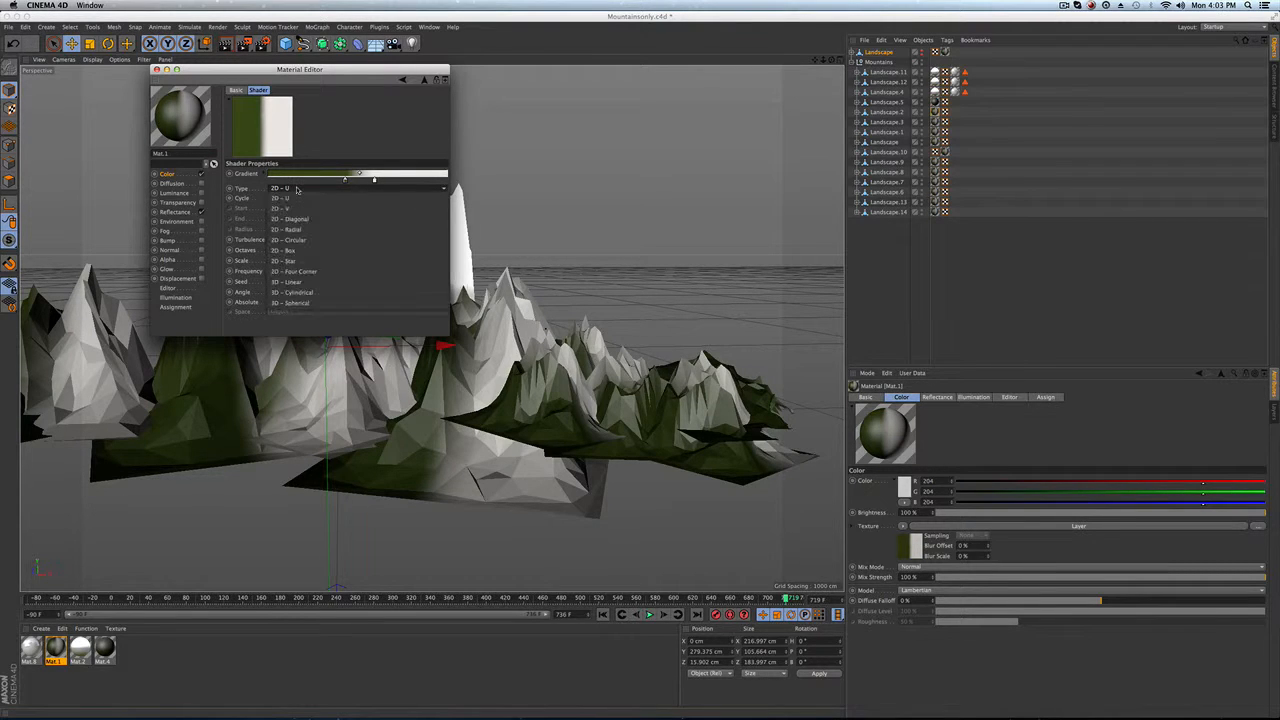
left_click(288, 188)
left_click(296, 207)
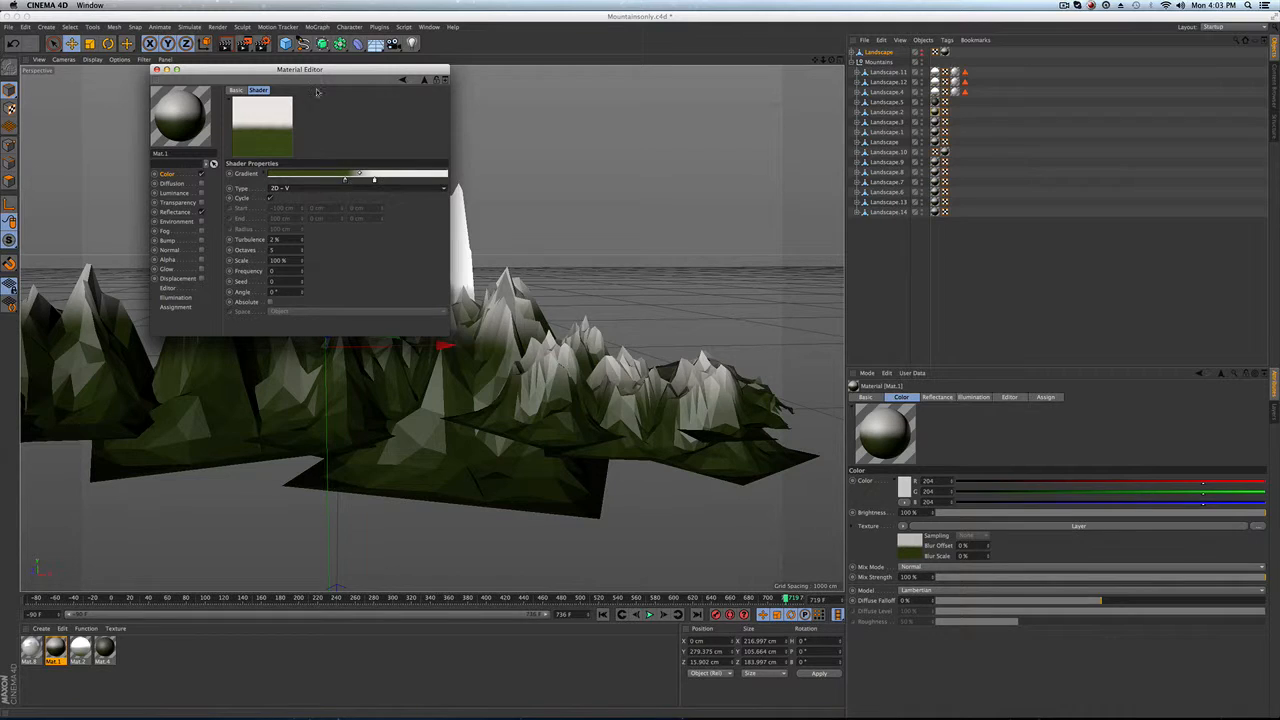
Step: Move Mat.1's gradient knots to raise where the green turns to white, then close the Material Editor
left_click_drag(313, 69, 768, 29)
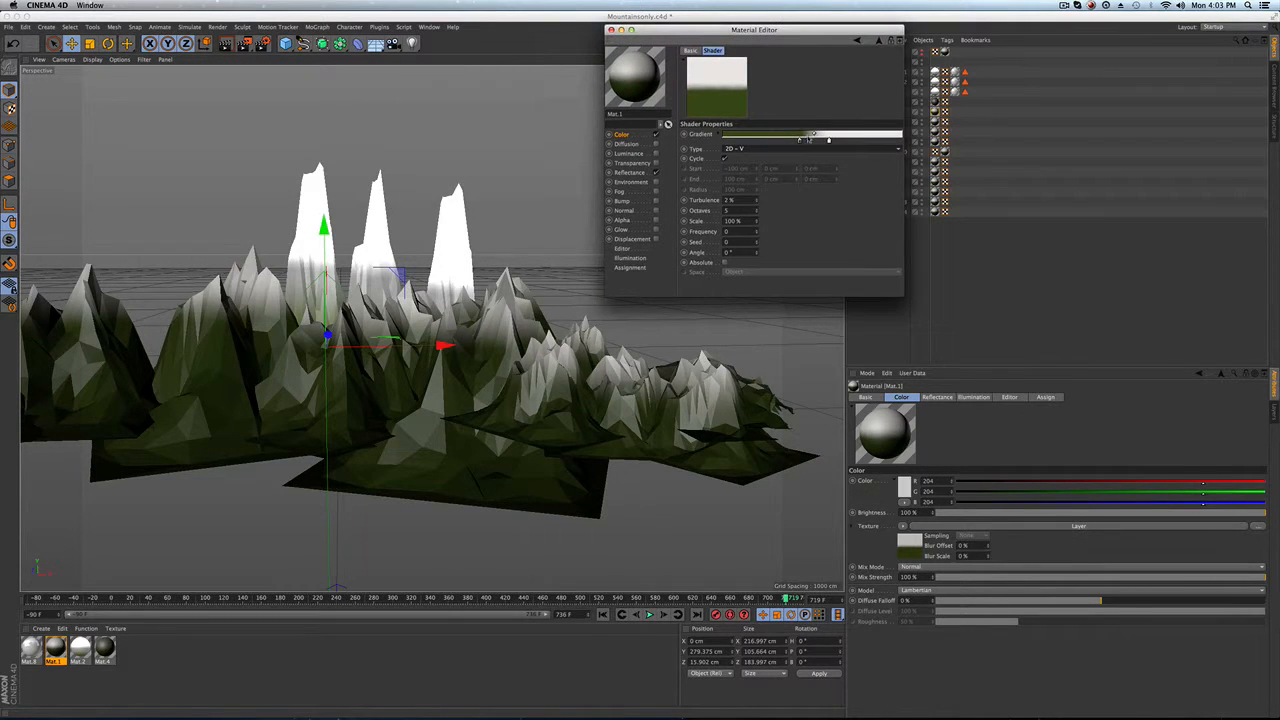
left_click_drag(799, 141, 767, 141)
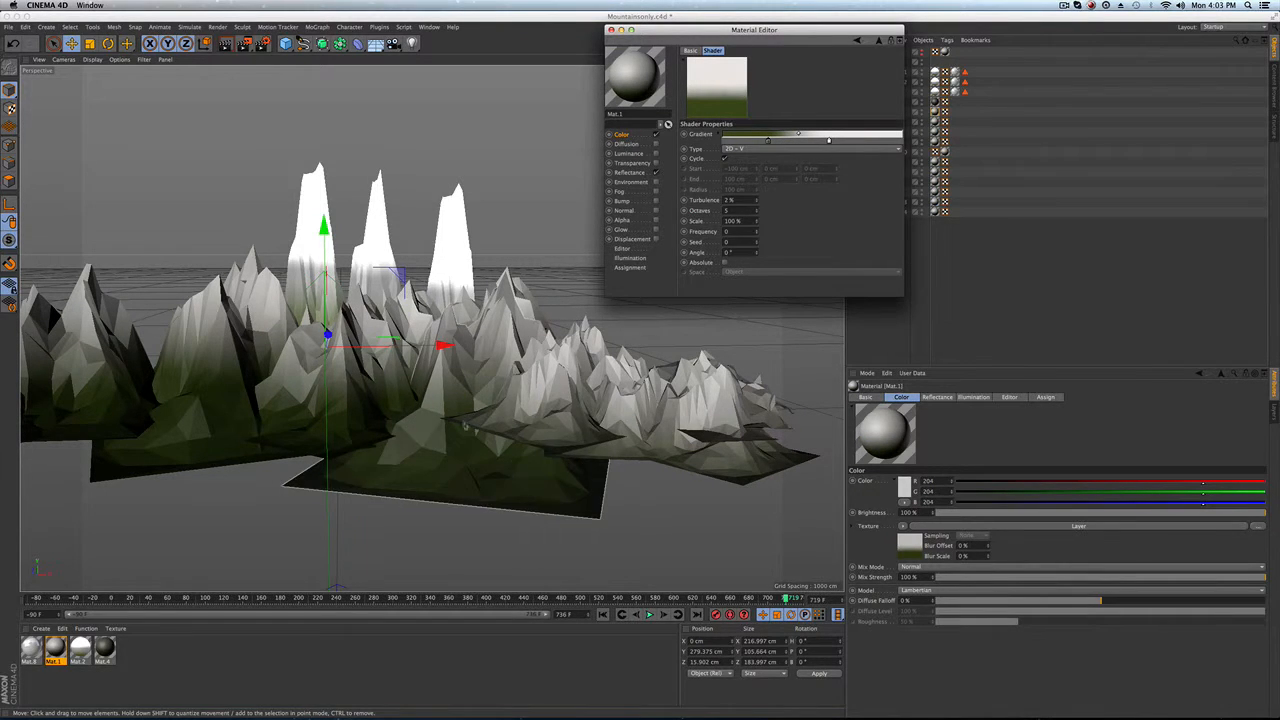
left_click_drag(769, 141, 818, 141)
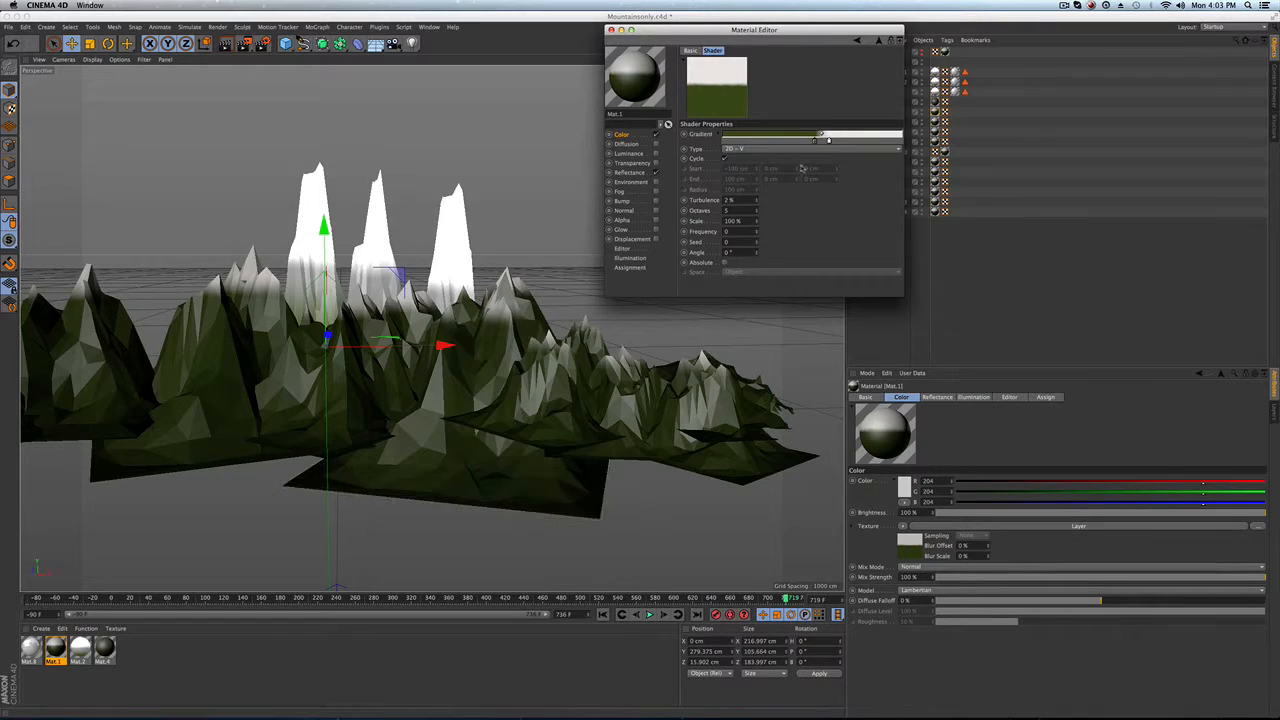
left_click(812, 141)
mouse_move(796, 148)
left_mouse_down()
mouse_move(811, 145)
mouse_move(800, 145)
left_mouse_up()
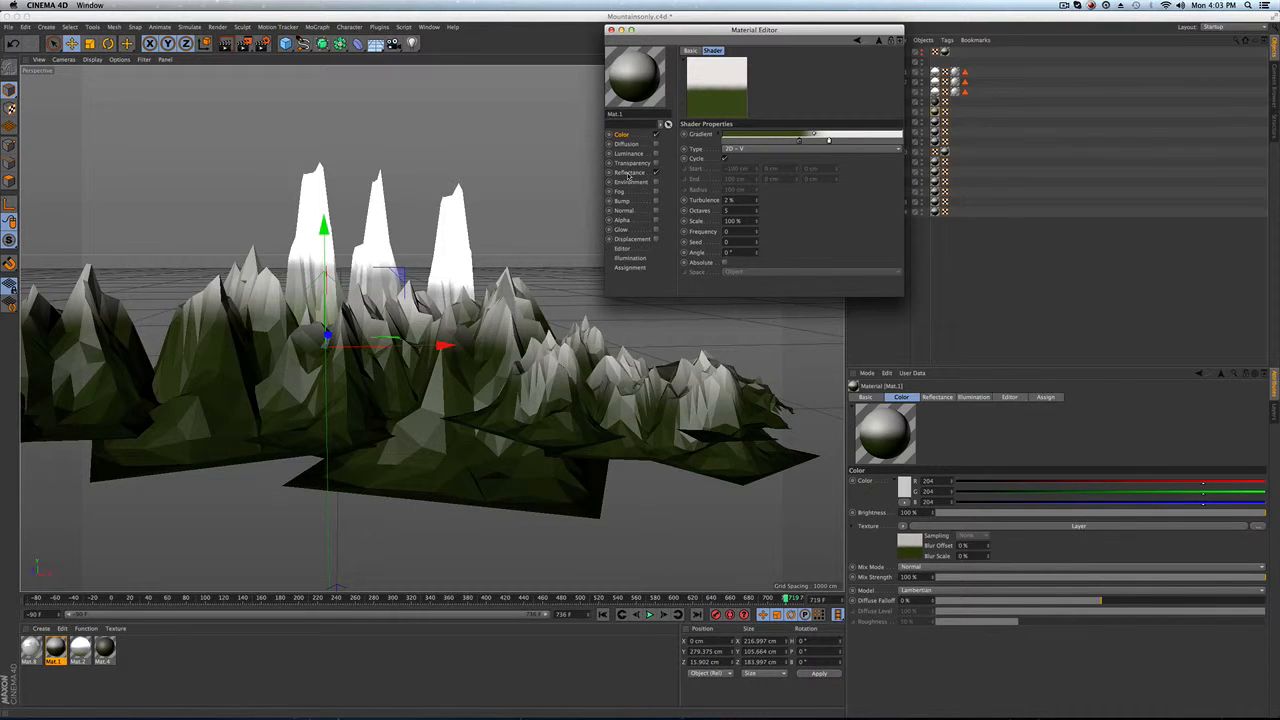
left_click(611, 29)
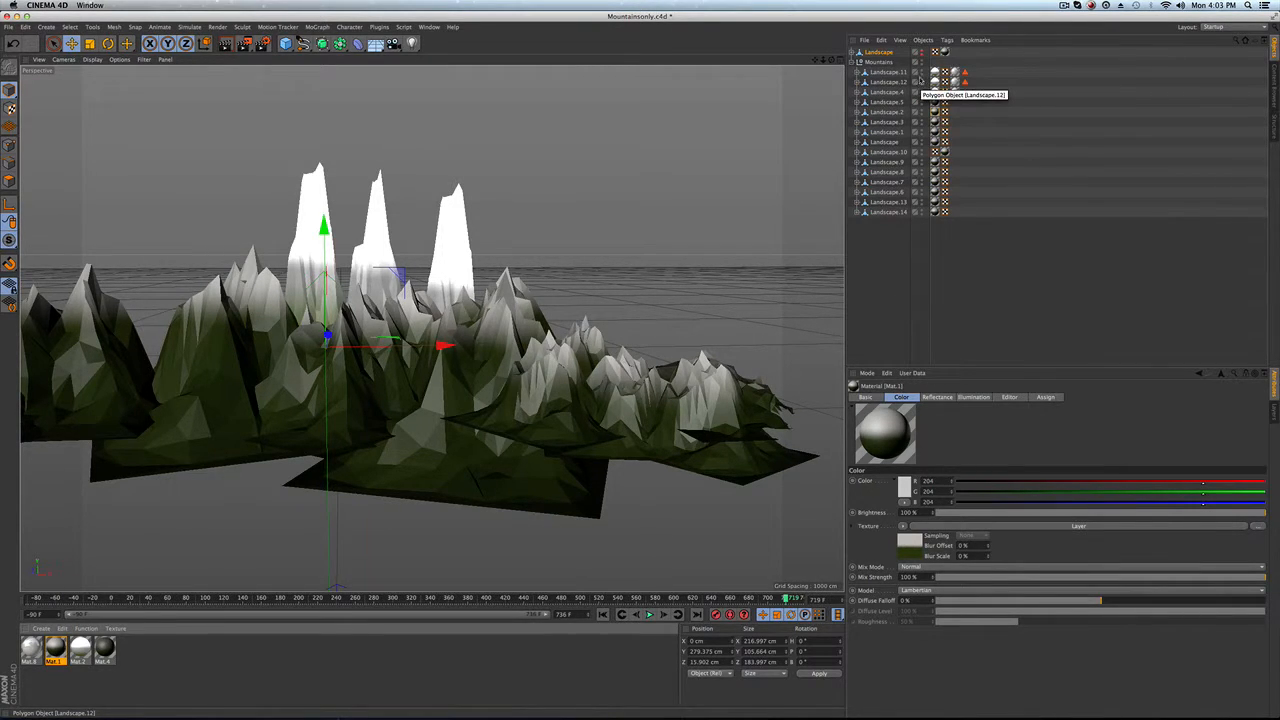
Step: Inspect Mat.2's gradient layer and luminance channel in the Material Editor, then close it
left_click(886, 72)
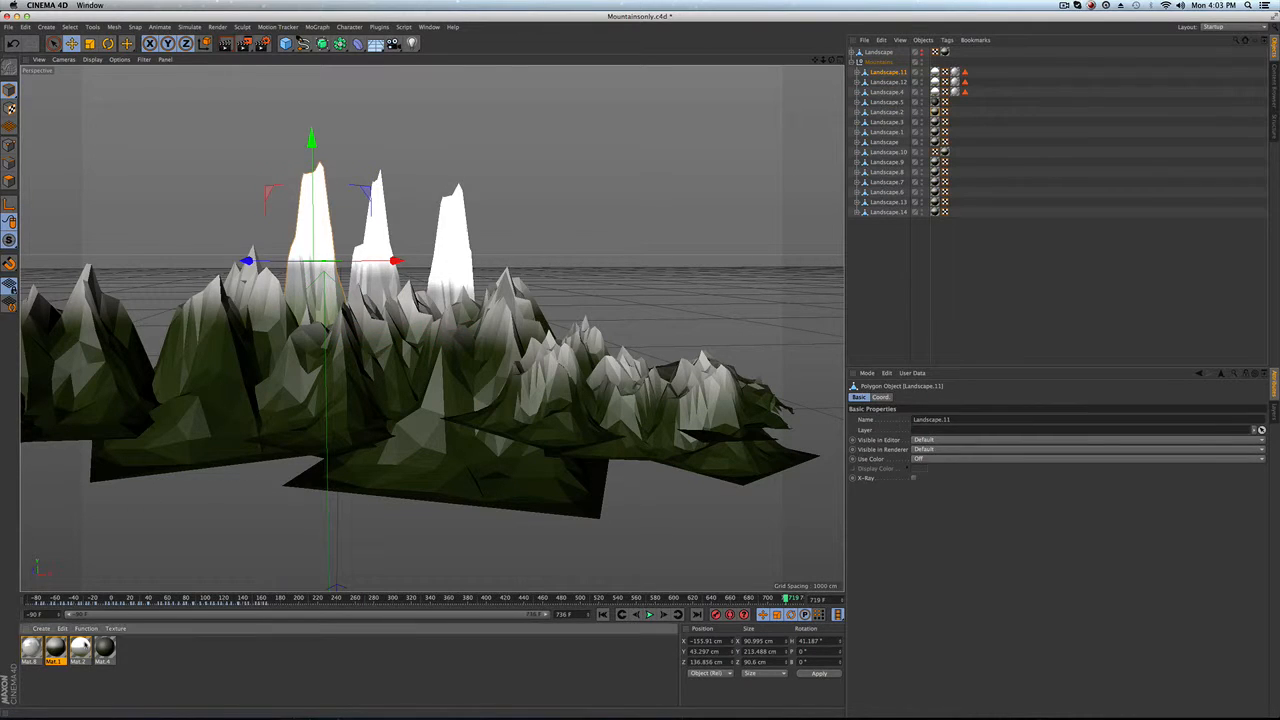
double_click(80, 648)
left_click(358, 148)
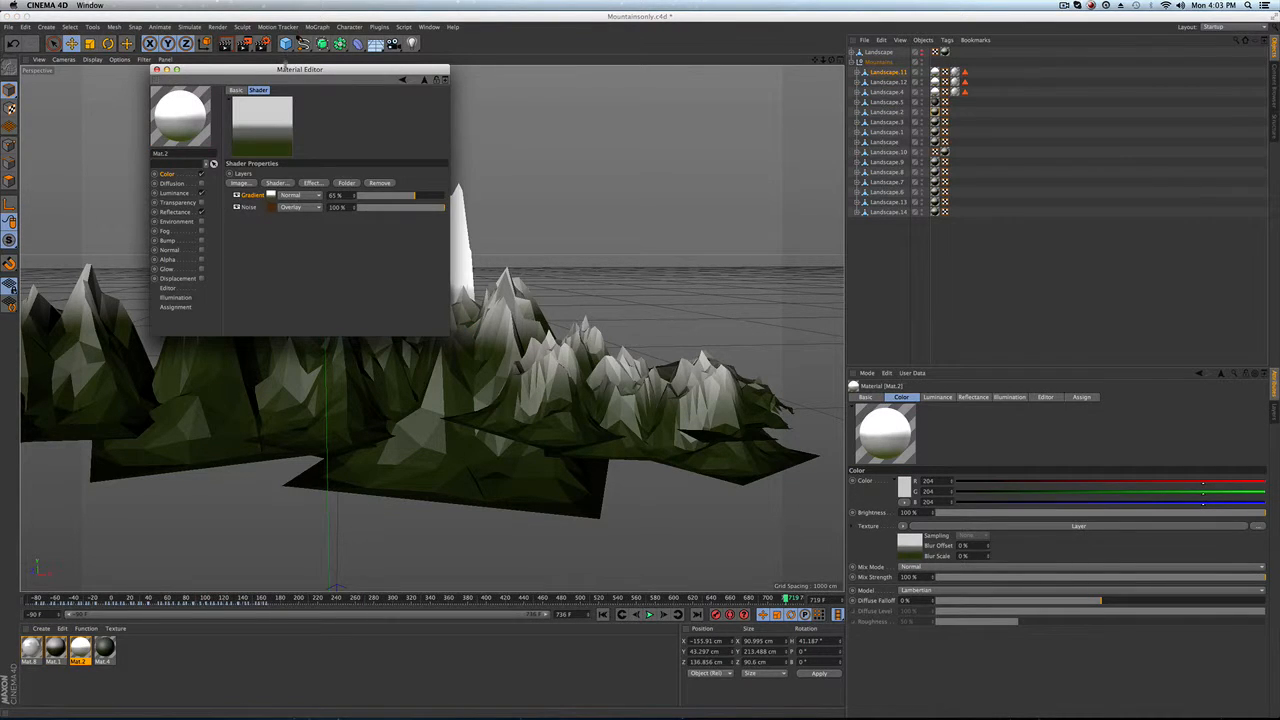
left_click_drag(286, 68, 551, 75)
left_click(533, 201)
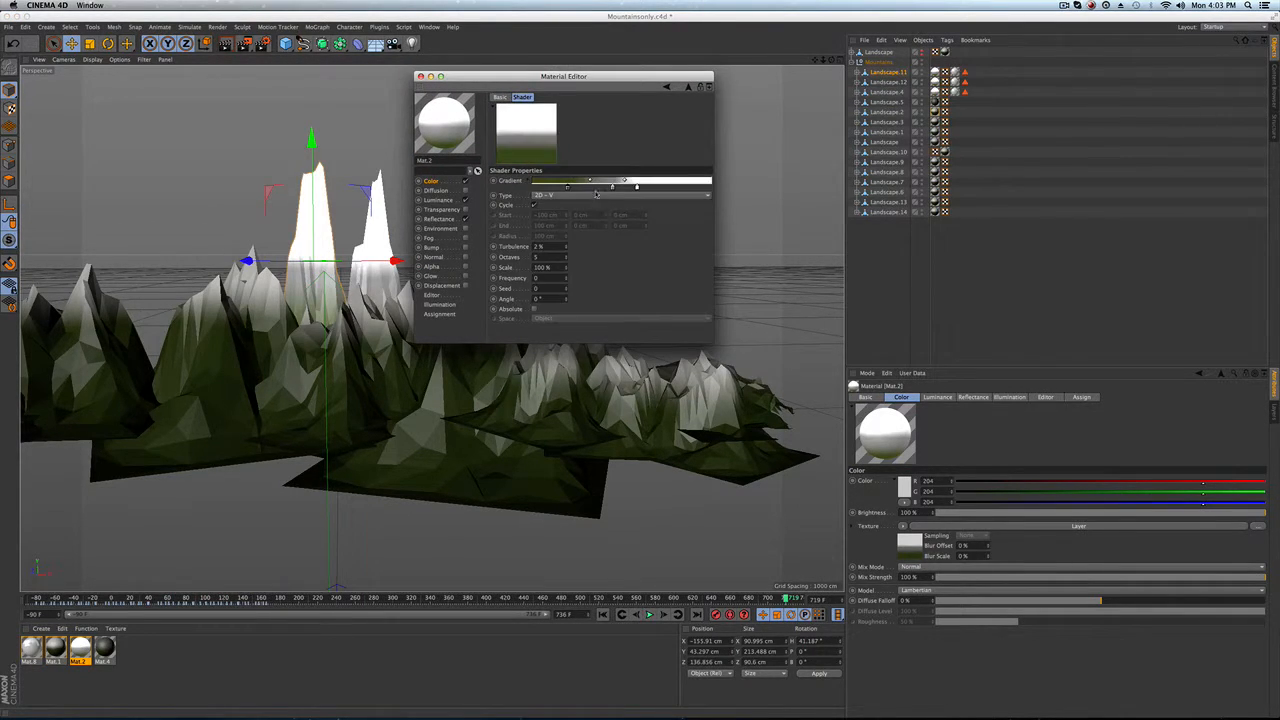
left_click_drag(600, 76, 800, 89)
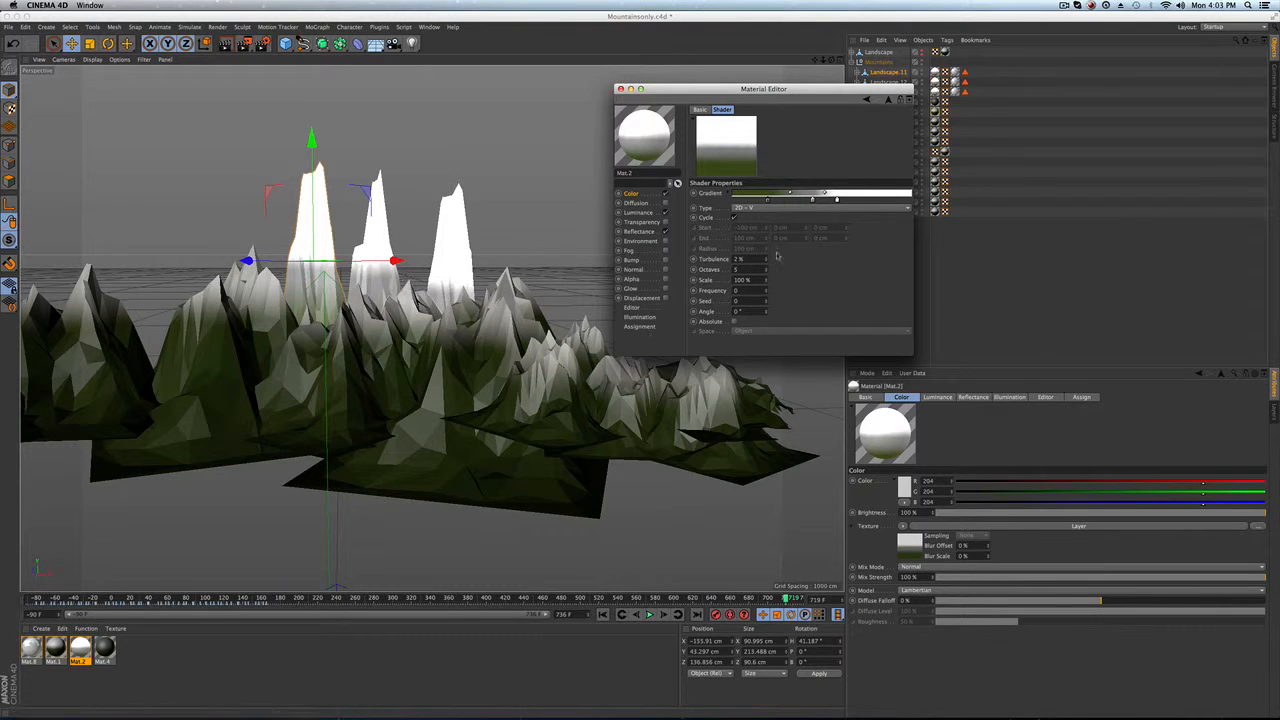
left_click(639, 213)
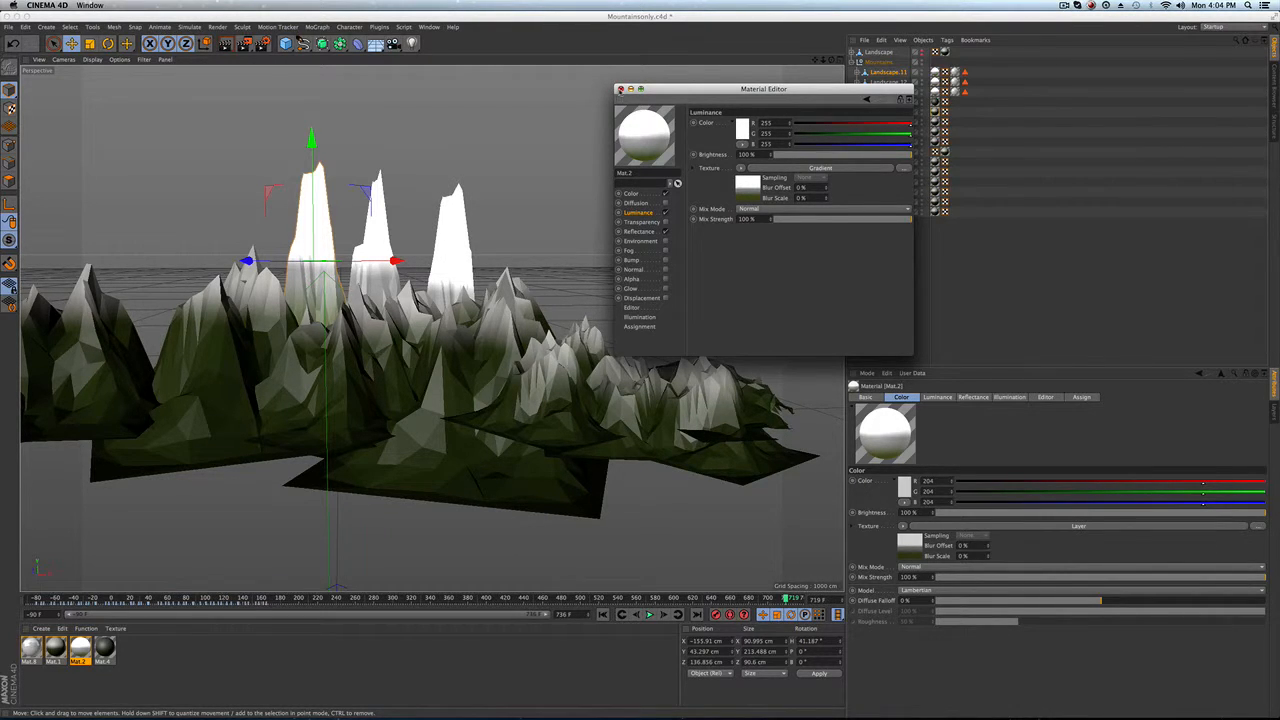
left_click(620, 89)
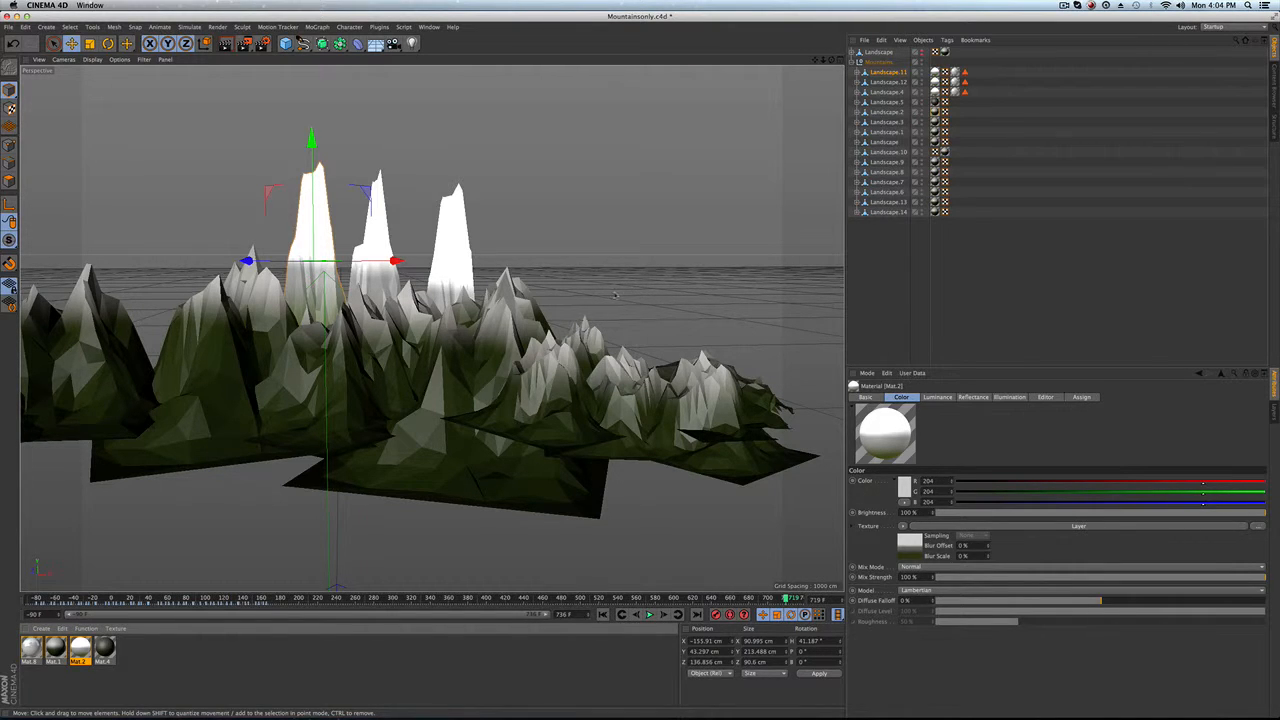
Step: Render the active view and briefly open the render settings
left_click(226, 43)
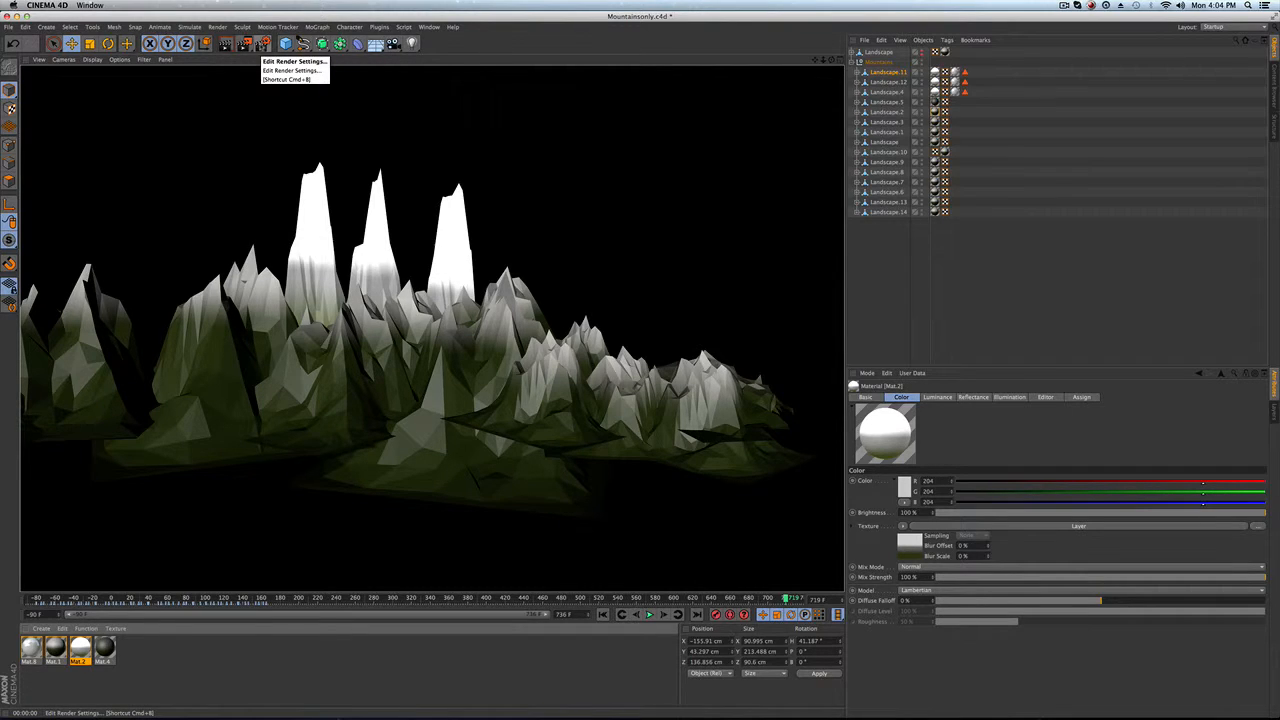
left_click(263, 44)
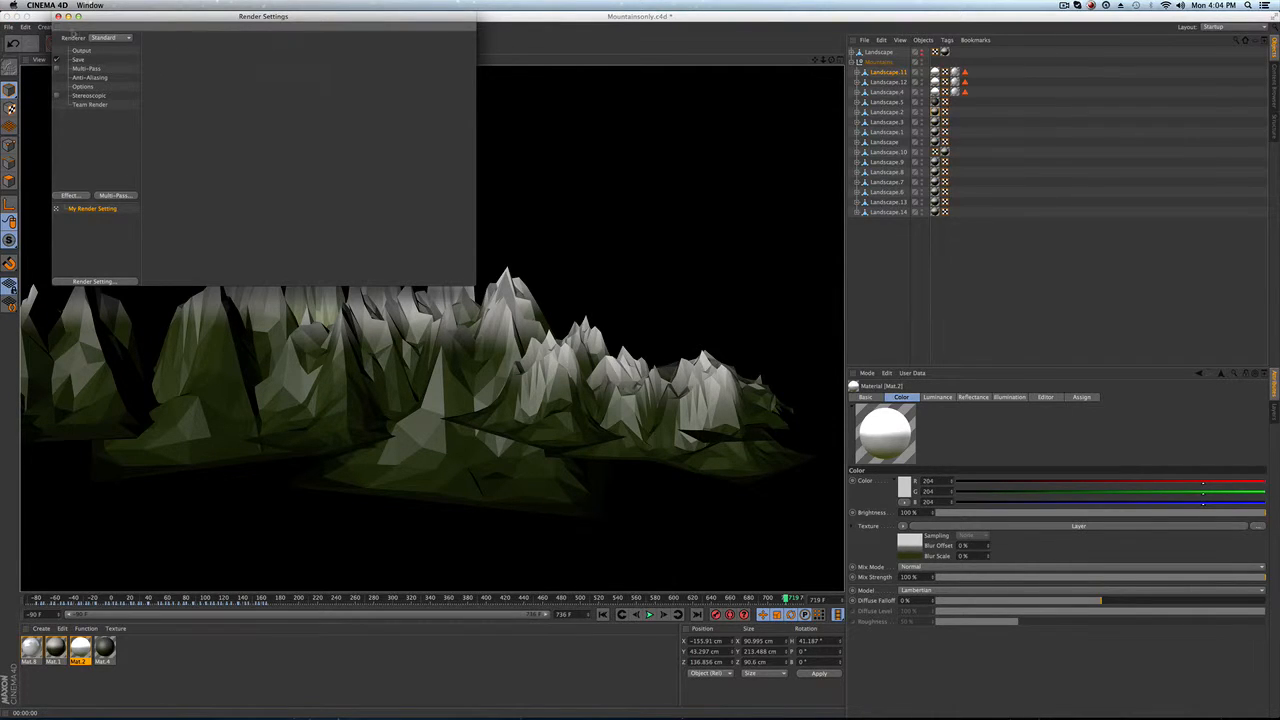
left_click(58, 16)
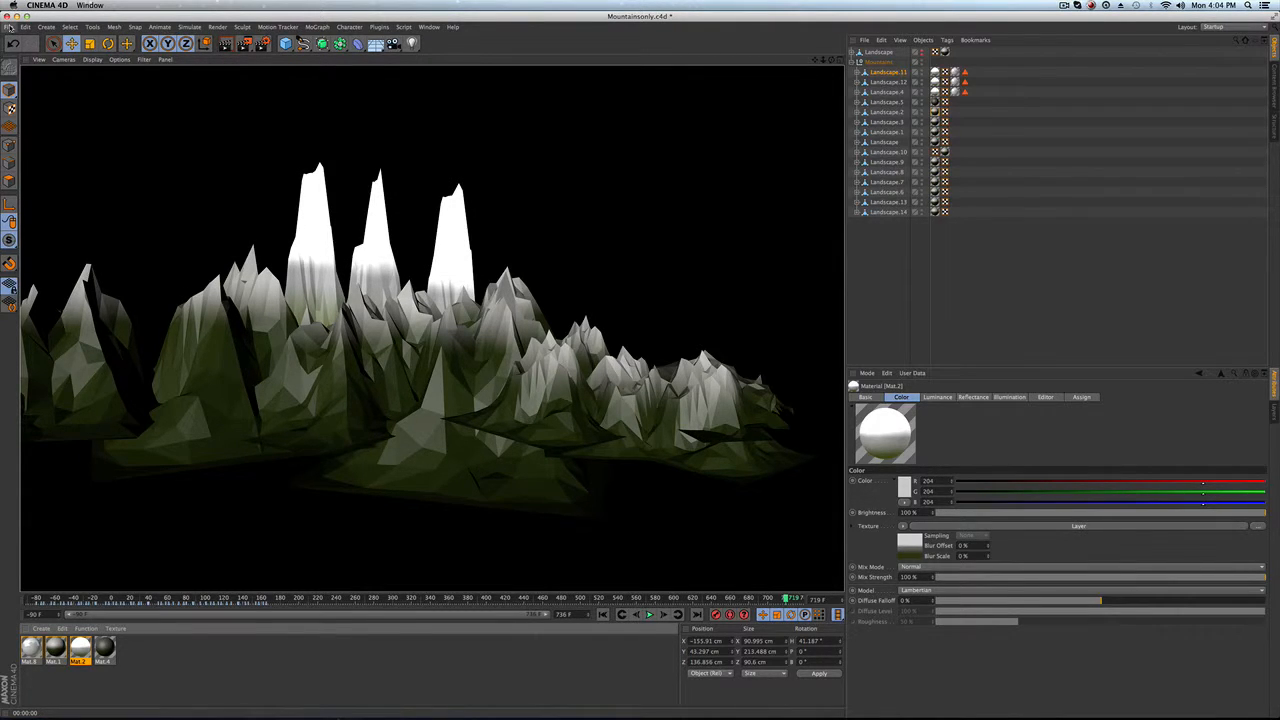
Step: Collapse the Mountains group and open the recent file treeonly.c4d
left_click(859, 62)
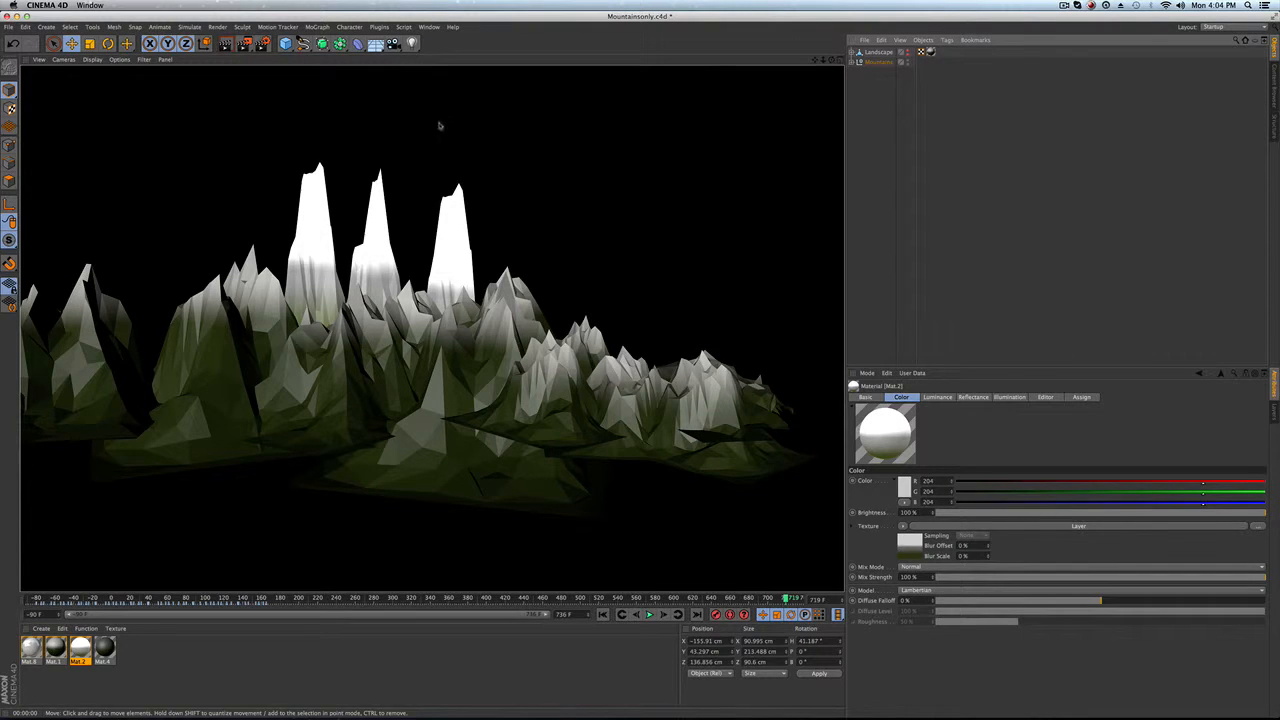
left_click(8, 27)
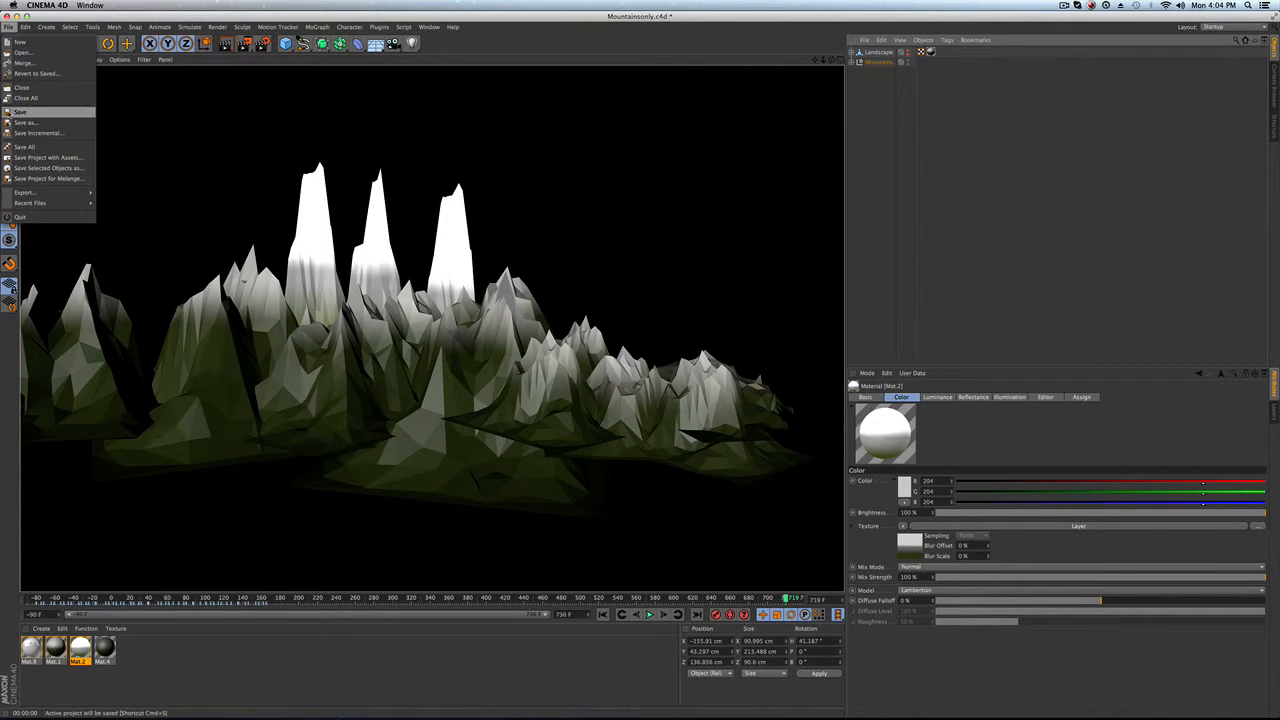
mouse_move(46, 205)
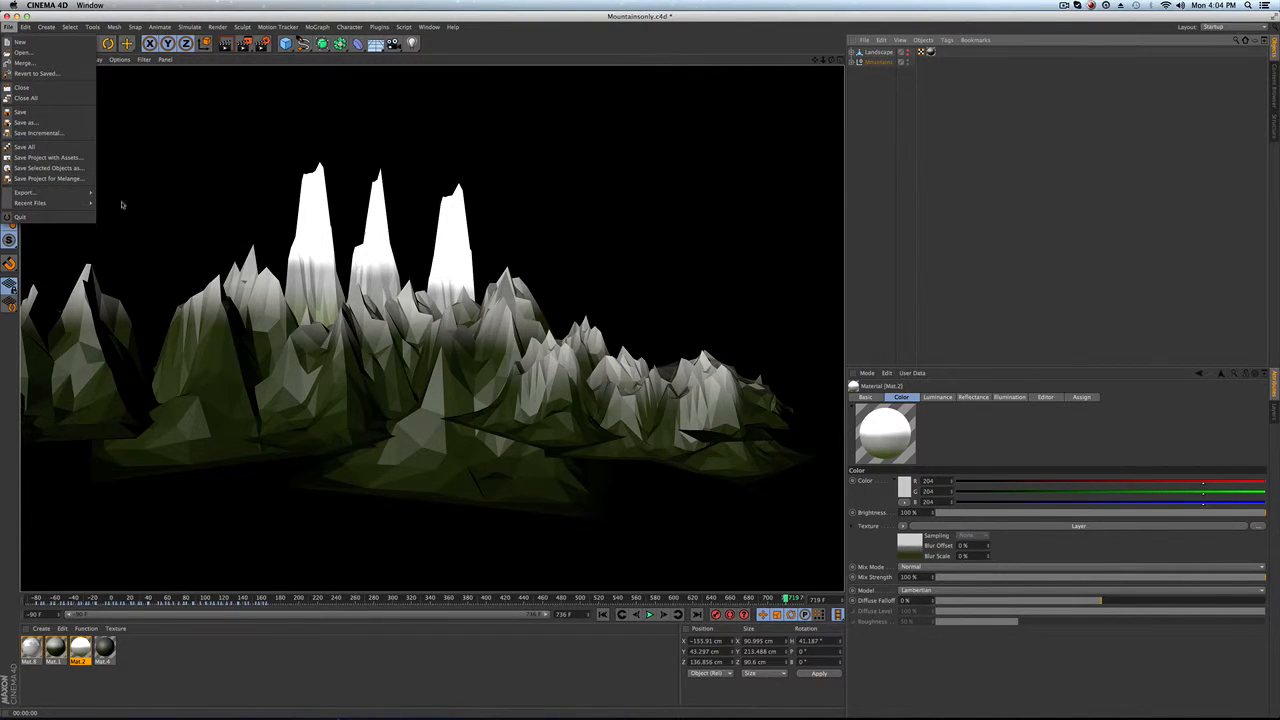
left_click(160, 213)
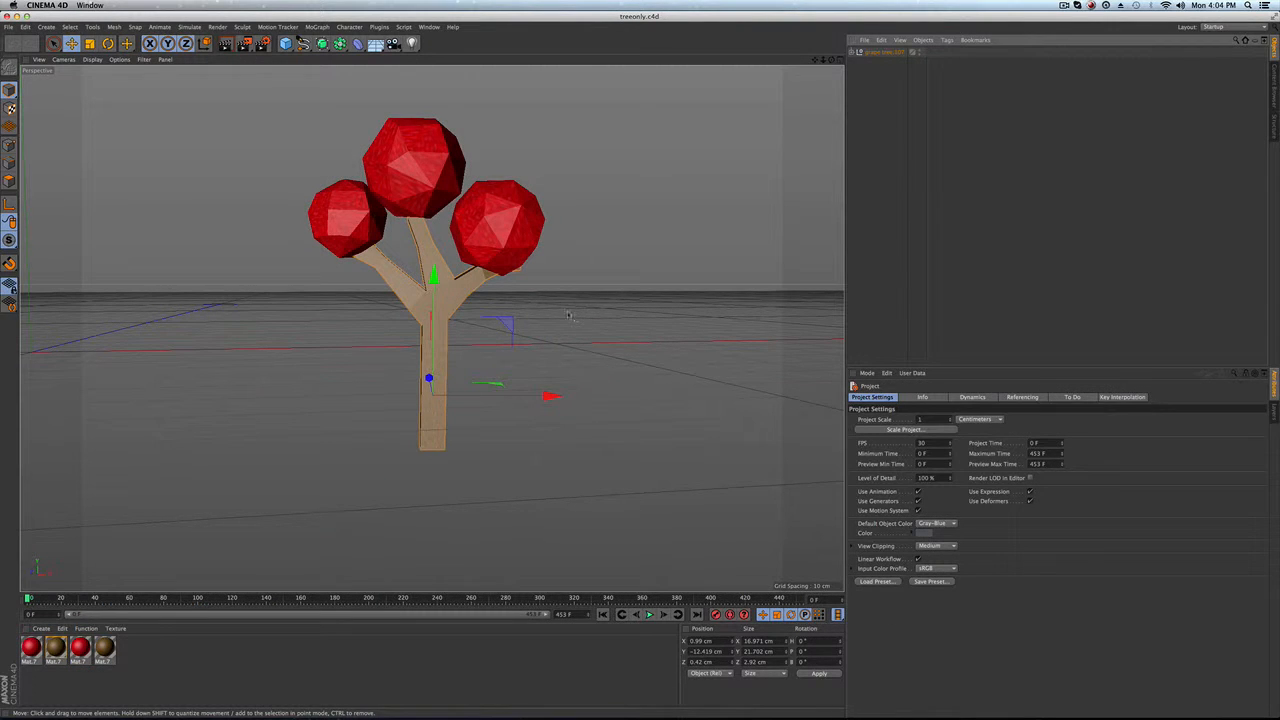
Step: Open the recent file Grapeworld.c4d as a separate copy and dismiss the asset error
left_click(8, 26)
mouse_move(46, 203)
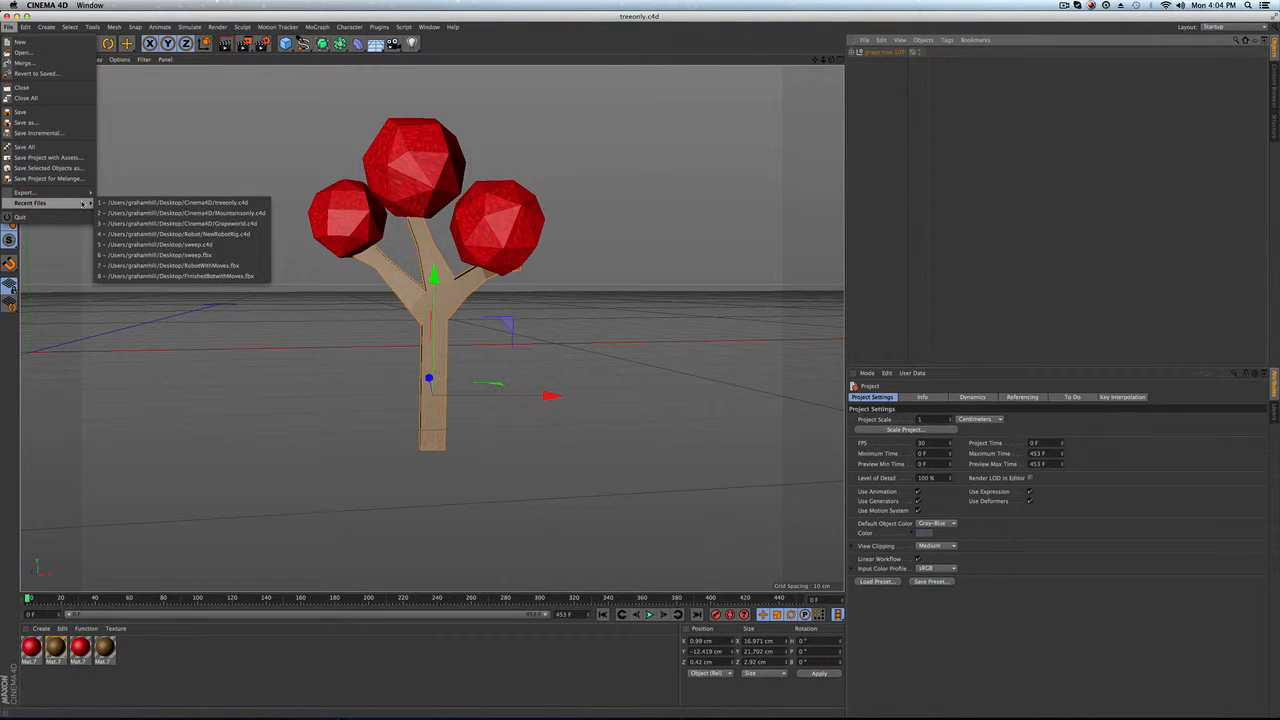
left_click(178, 224)
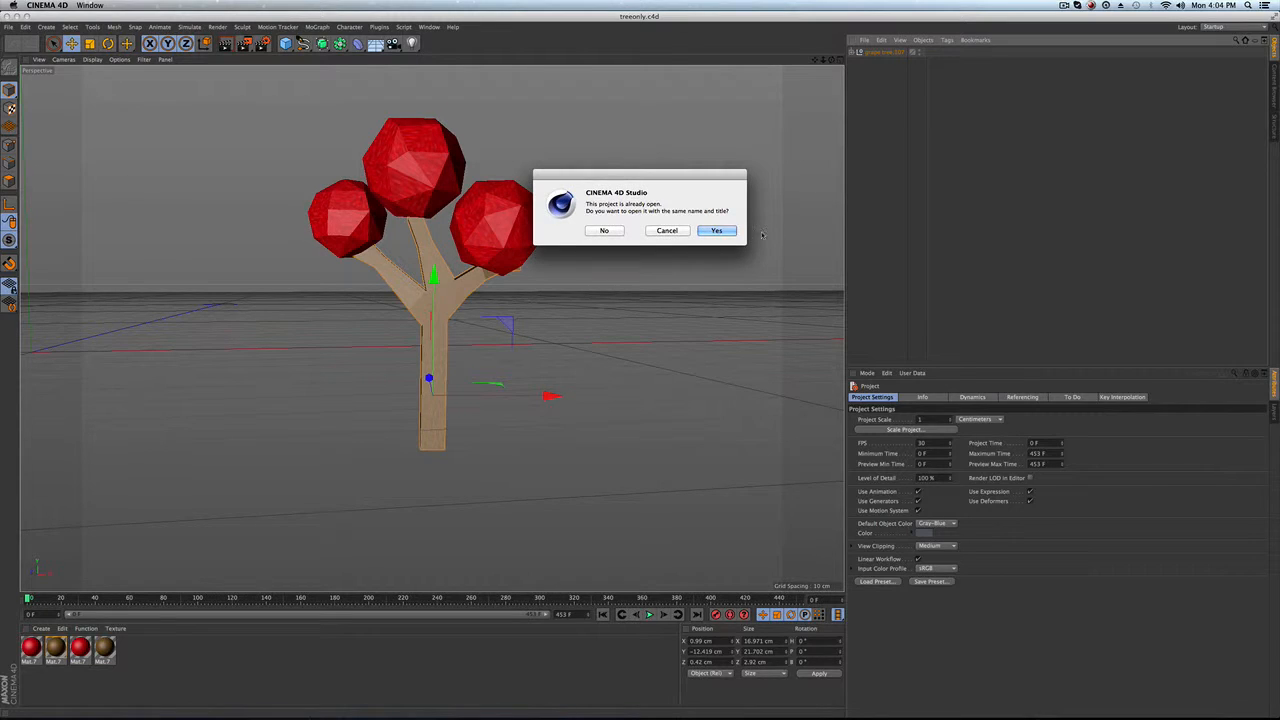
left_click(608, 231)
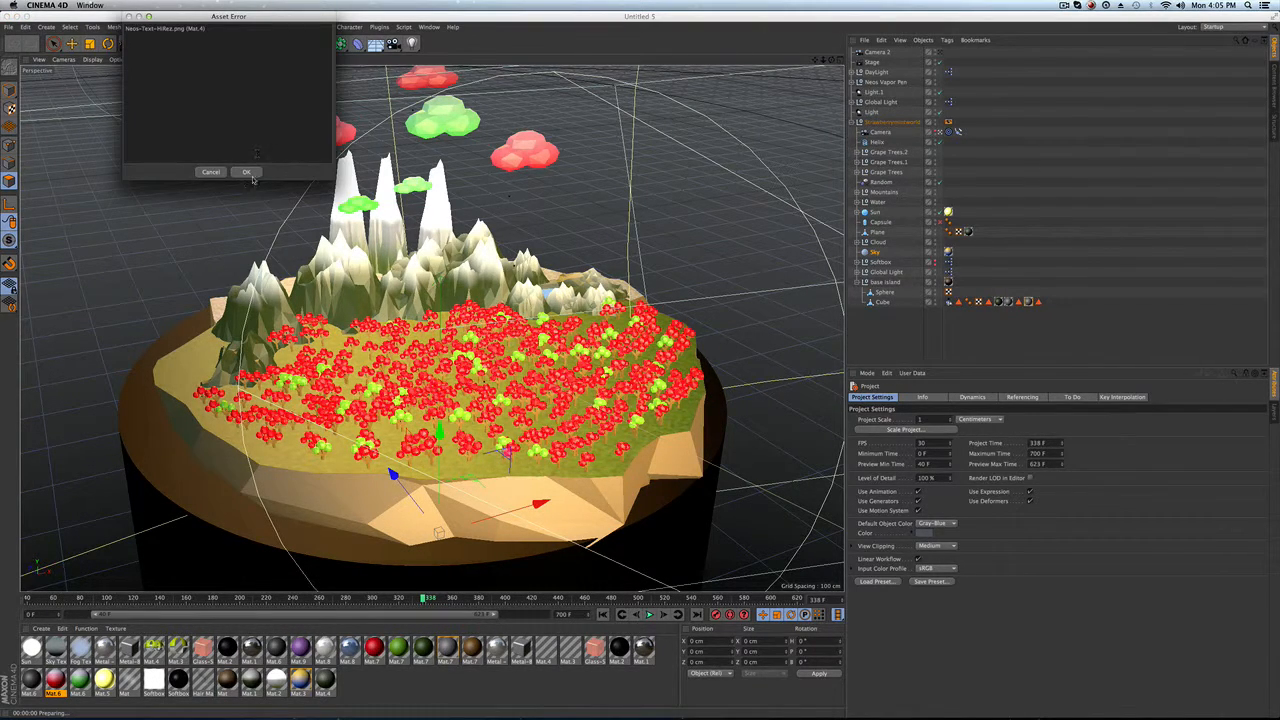
left_click(246, 172)
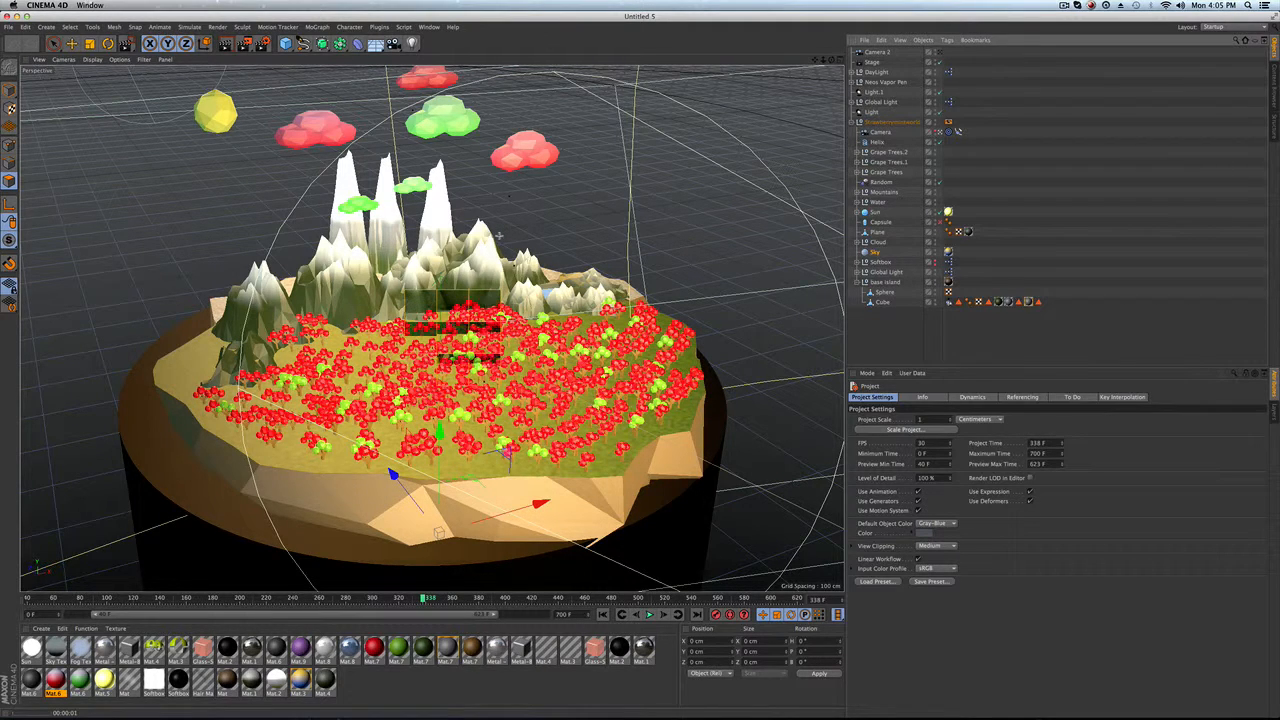